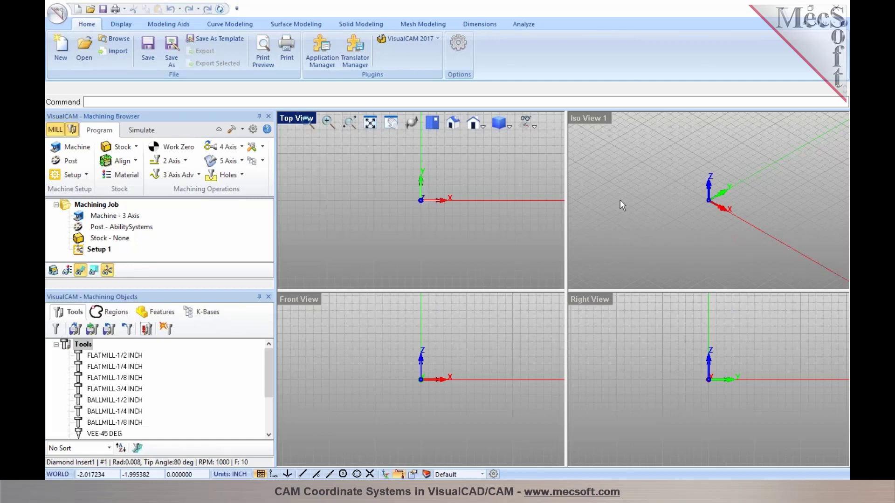
# Step: Maximize the isometric view, examine the world origin and axes from different angles, and switch to the top view
pyautogui.click(591, 118)
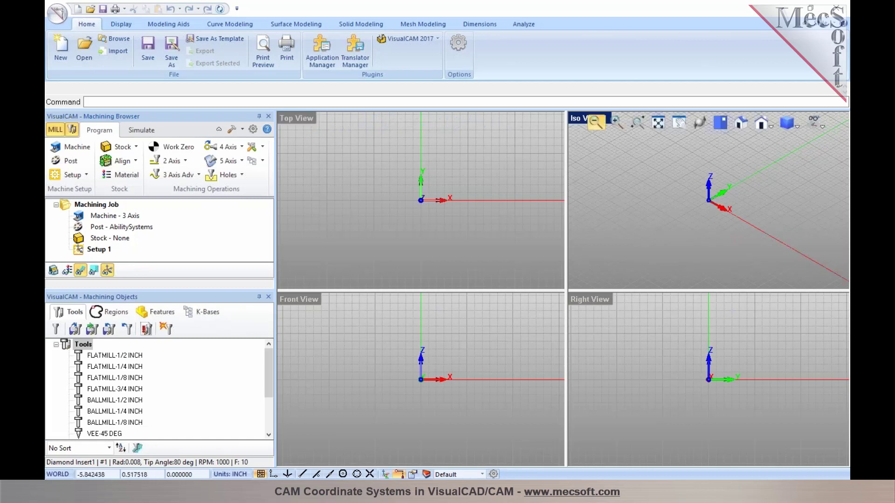
pyautogui.doubleClick(590, 118)
pyautogui.moveTo(480, 268); pyautogui.dragTo(510, 288, button='right')
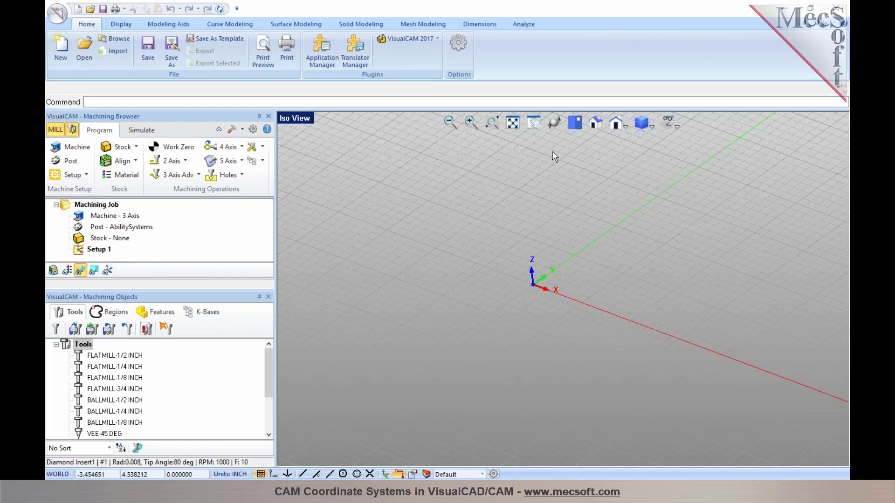
pyautogui.moveTo(554, 157); pyautogui.dragTo(468, 287, button='right')
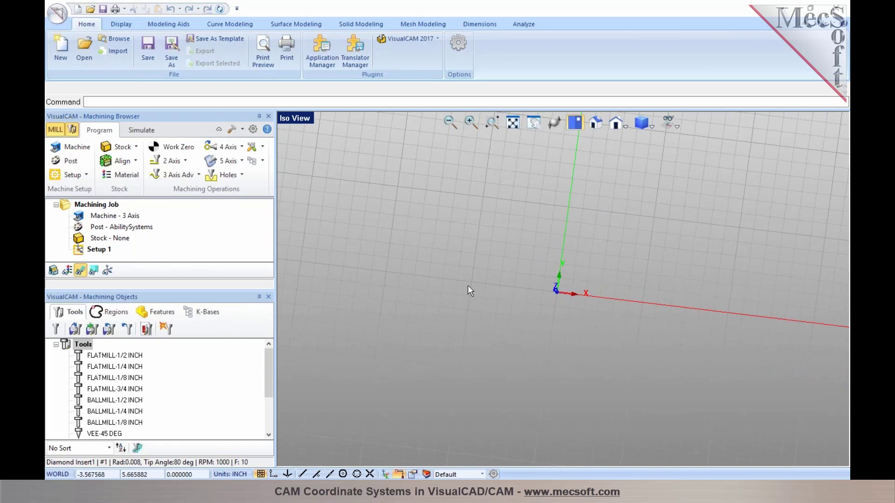
pyautogui.scroll(-5, 407, 337)
pyautogui.scroll(-2, 567, 253)
pyautogui.scroll(5, 593, 209)
pyautogui.scroll(-2, 337, 267)
pyautogui.scroll(-1, 338, 269)
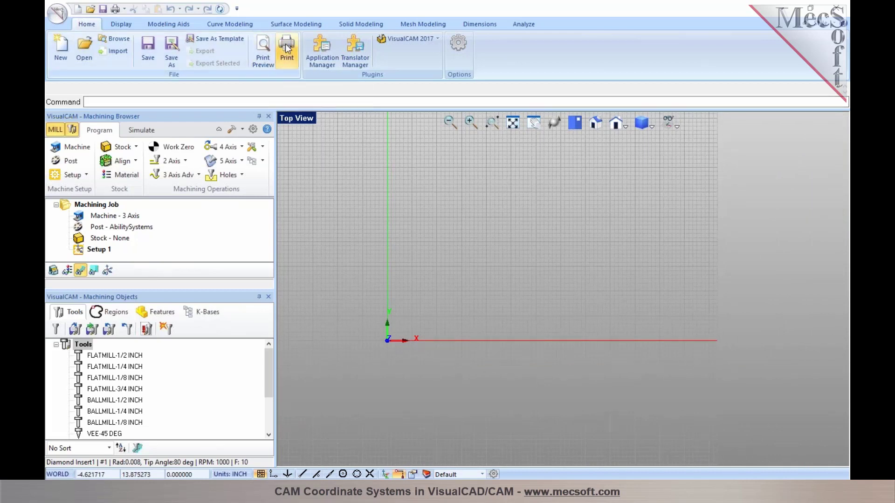
# Step: Draw a 12 by 10 inch rectangle with its lower-left corner at X 1.5, Y 1.5
pyautogui.click(242, 26)
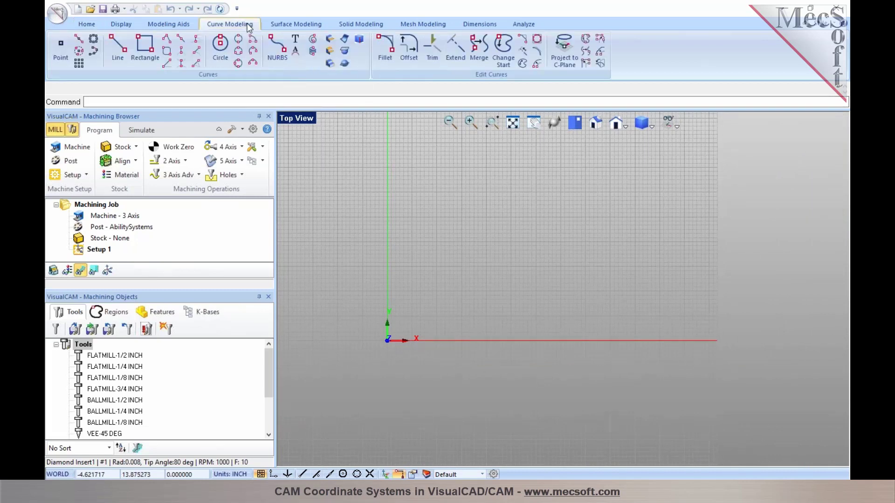
pyautogui.click(144, 54)
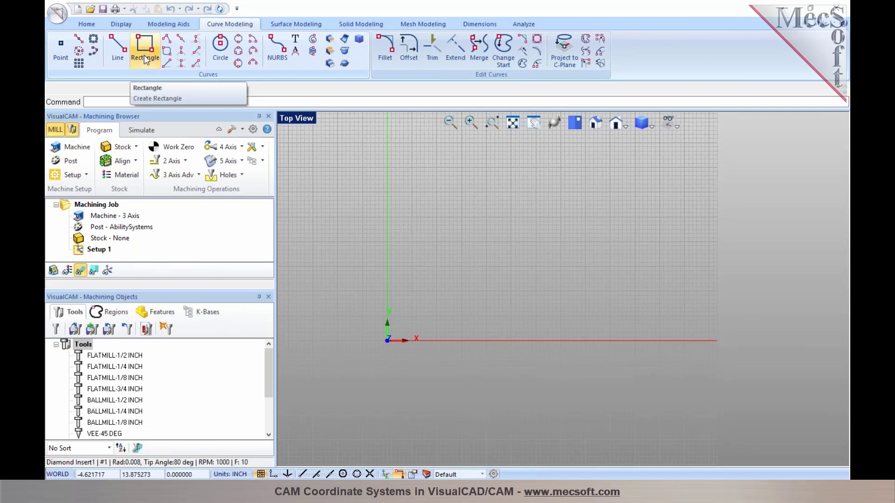
pyautogui.click(144, 55)
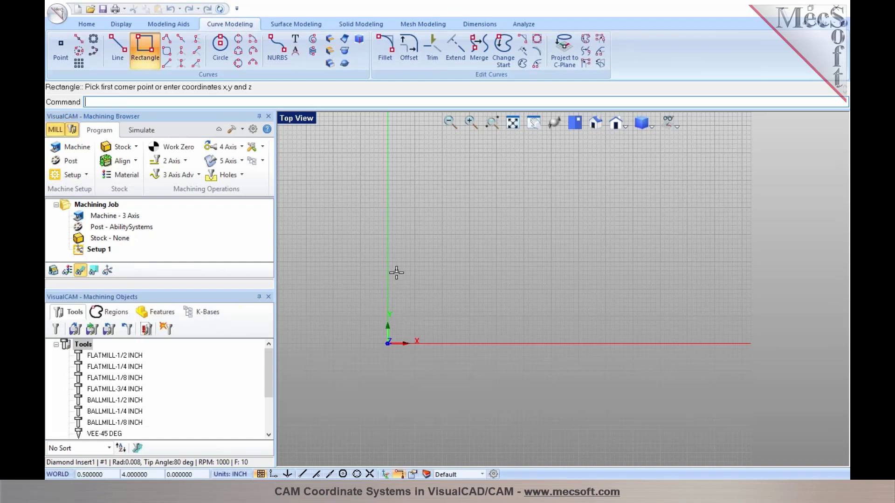
pyautogui.click(414, 316)
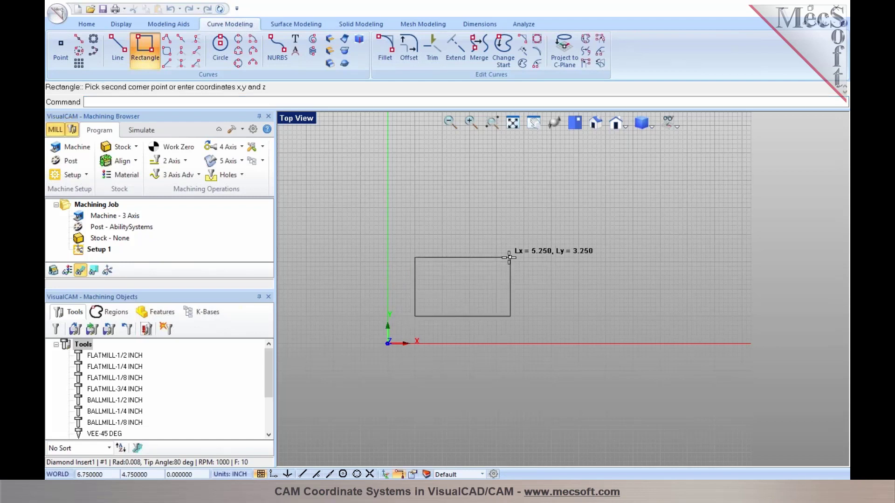
pyautogui.write('@12,10')
pyautogui.press('Return')
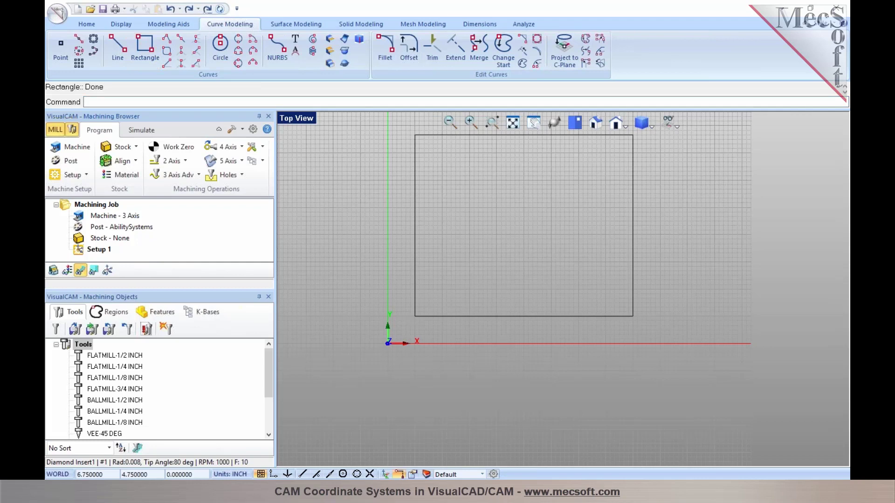
pyautogui.scroll(-1, 474, 286)
pyautogui.scroll(1, 483, 198)
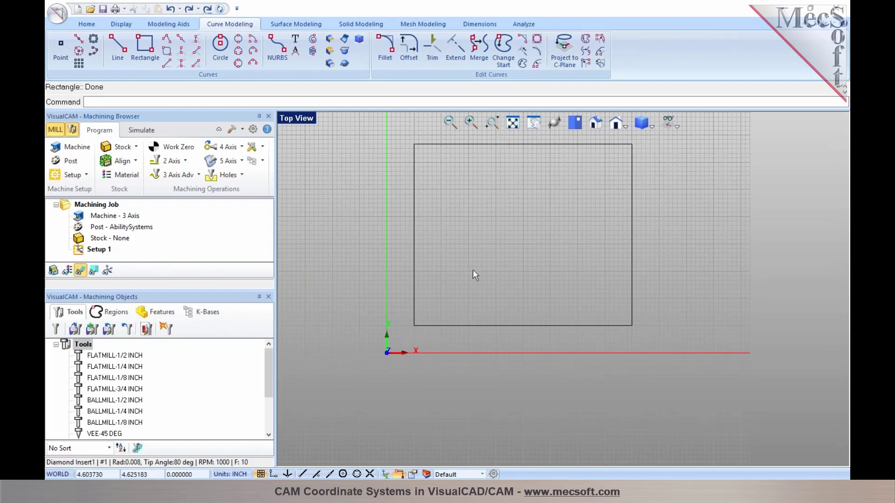
# Step: Measure the vertex coordinates of the rectangle's lower-left and upper-right corners
pyautogui.click(533, 123)
pyautogui.click(516, 26)
pyautogui.click(67, 55)
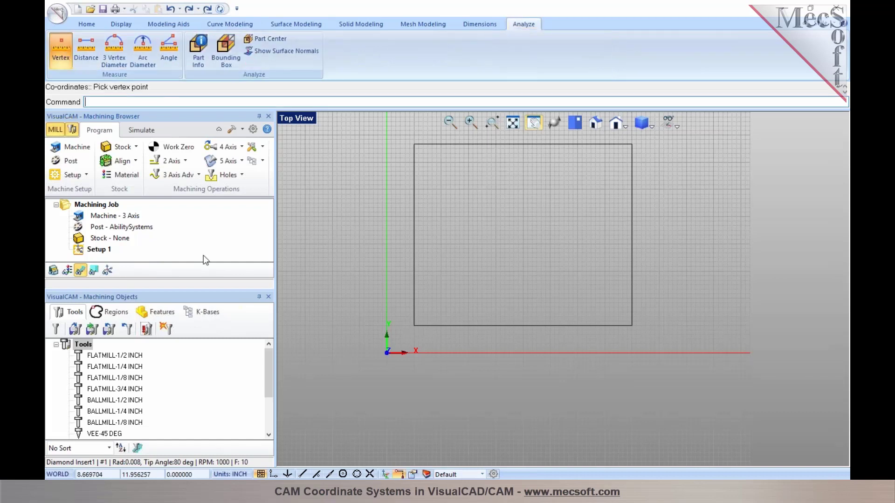
pyautogui.click(413, 325)
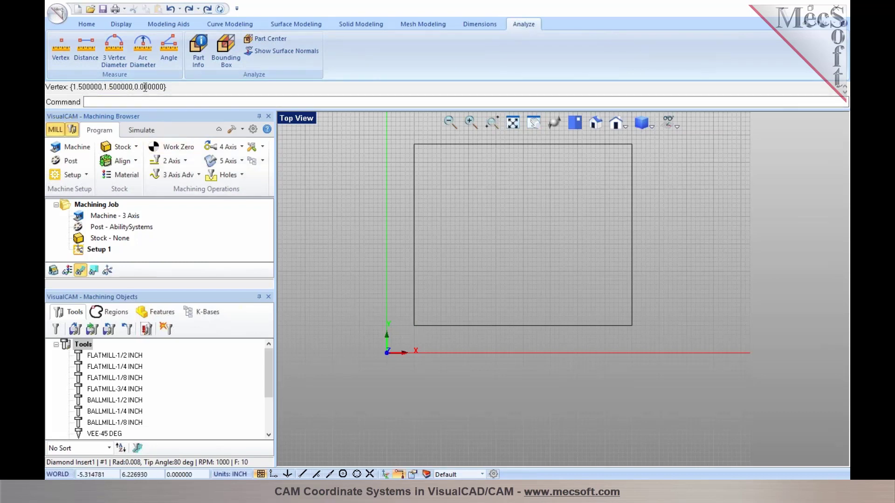
pyautogui.click(59, 52)
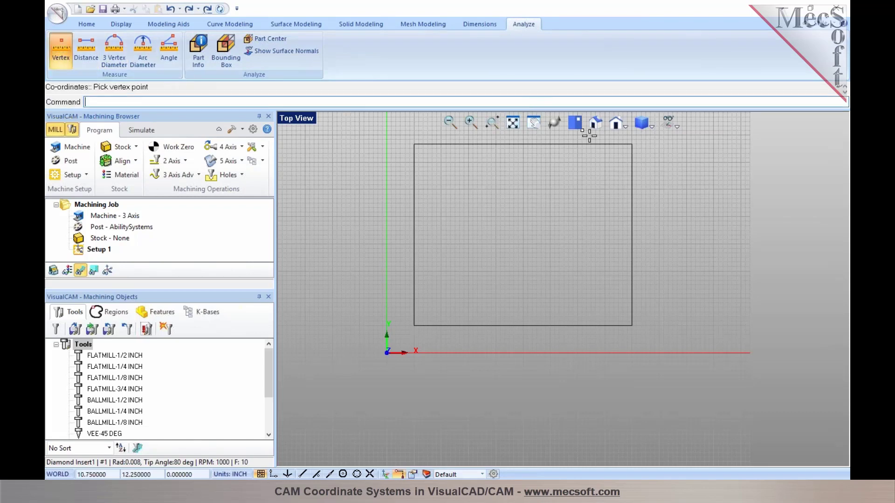
pyautogui.click(631, 145)
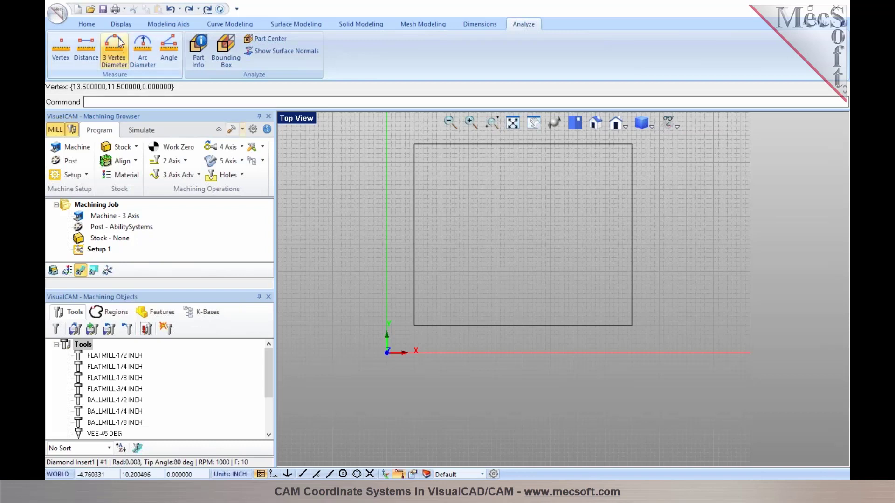
# Step: Draw a rounded rectangle with a 0.75 inch corner radius straddling the middle of the rectangle's right edge
pyautogui.click(216, 24)
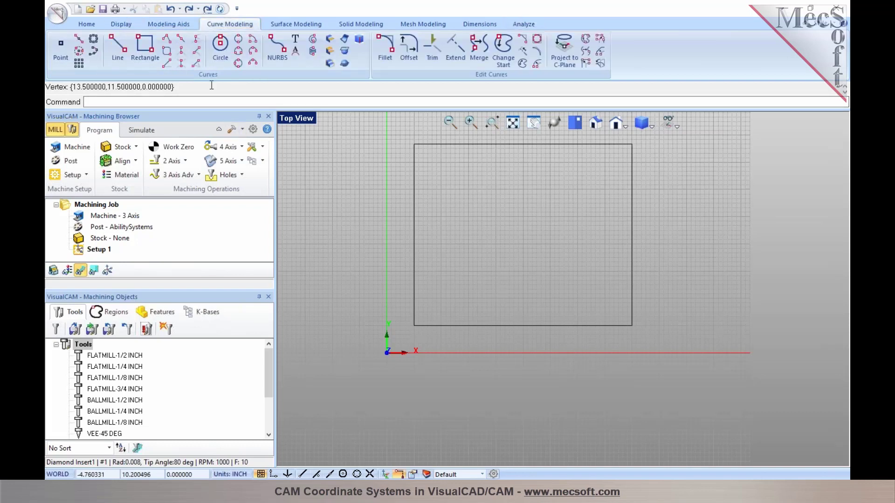
pyautogui.click(167, 51)
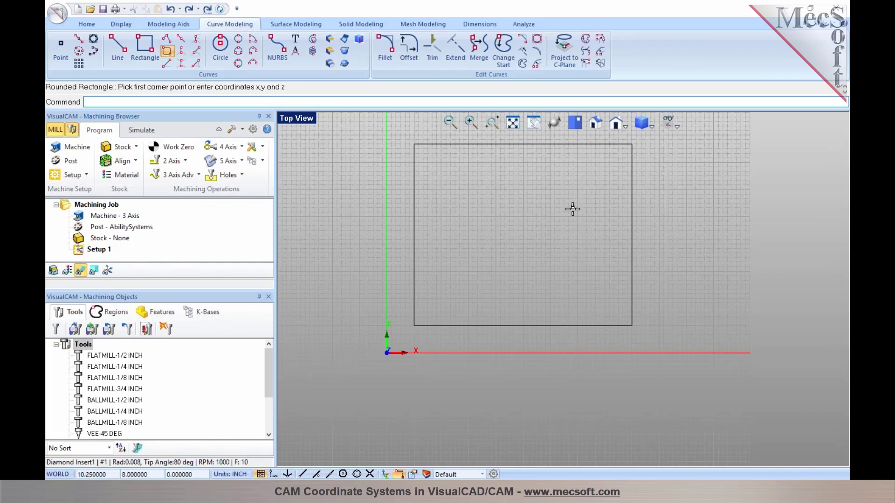
pyautogui.click(576, 189)
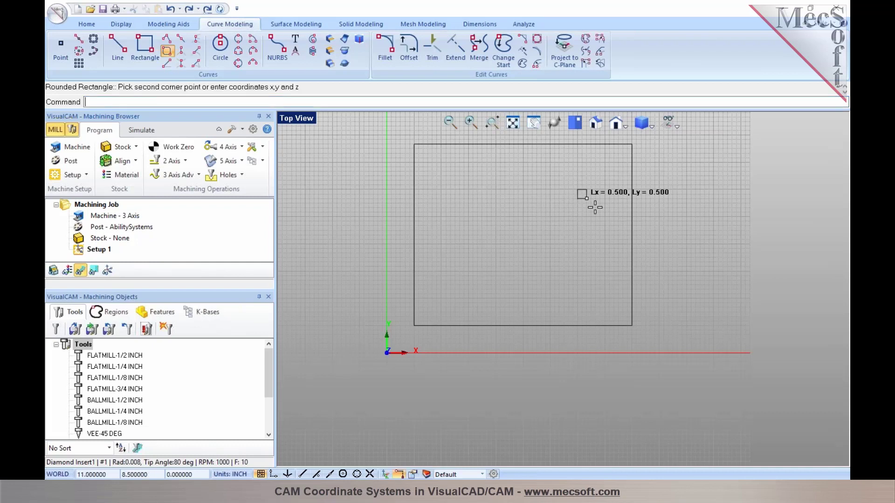
pyautogui.click(686, 272)
pyautogui.write('.')
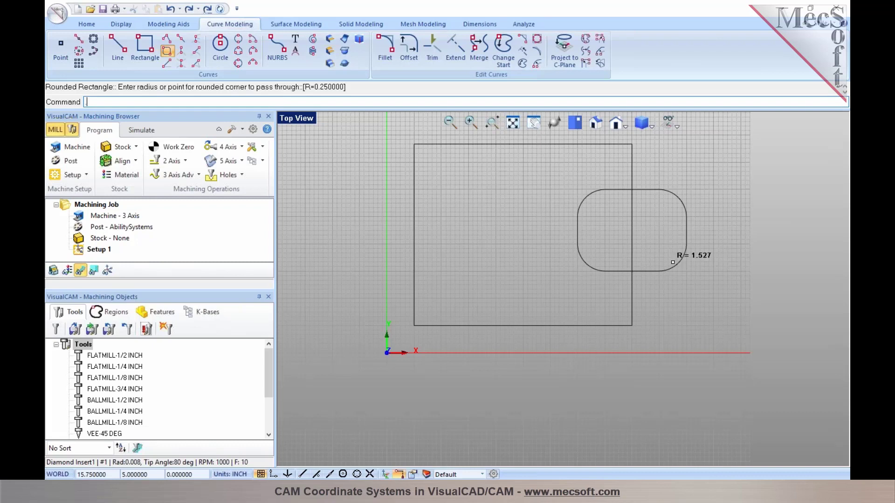
pyautogui.write('75')
pyautogui.press('Return')
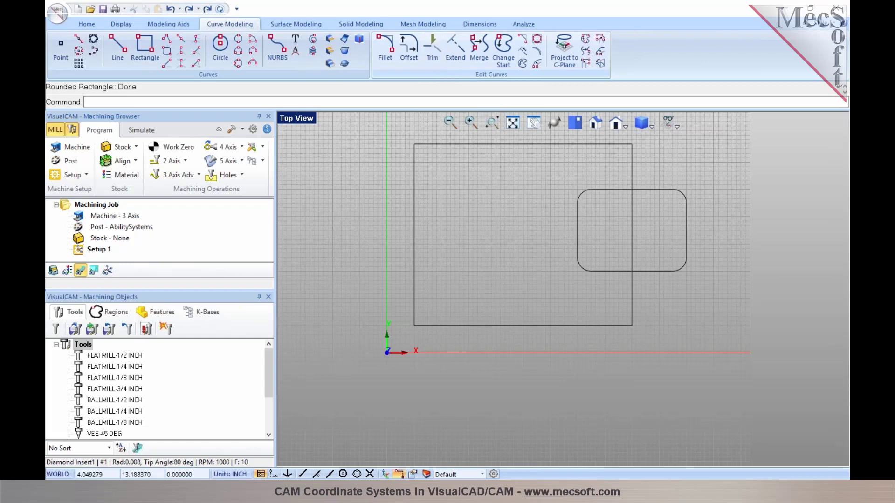
# Step: Trim the rounded rectangle's portion outside the plate and the enclosed edge segment to form an open notch with rounded inner corners
pyautogui.click(438, 53)
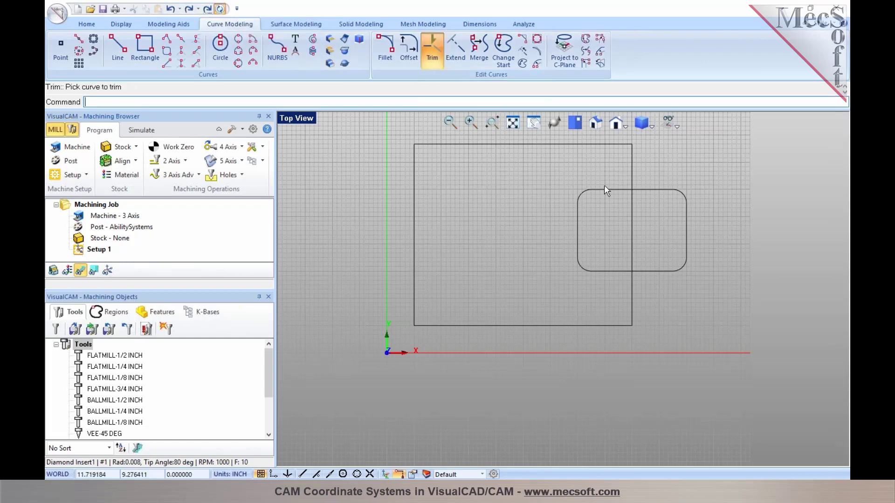
pyautogui.click(648, 190)
pyautogui.click(631, 202)
pyautogui.press('Escape')
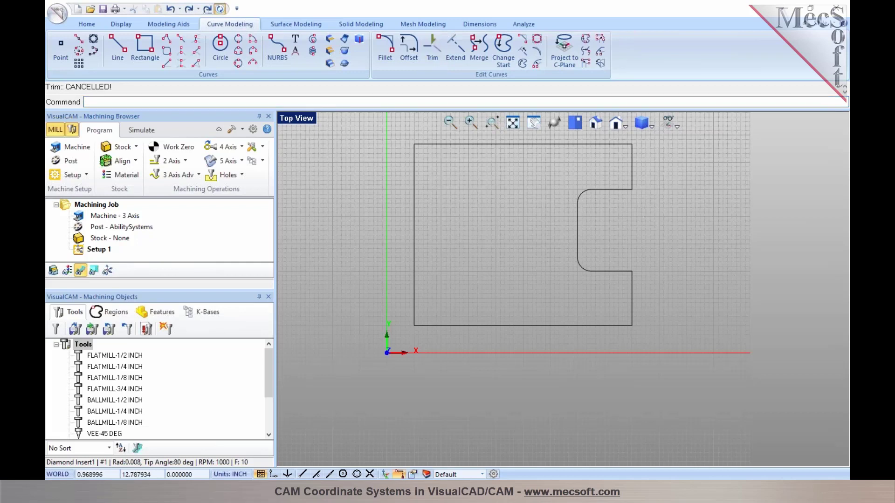
# Step: Draw four circles of 0.5 inch radius inside the plate outline, one near each outer corner
pyautogui.click(216, 46)
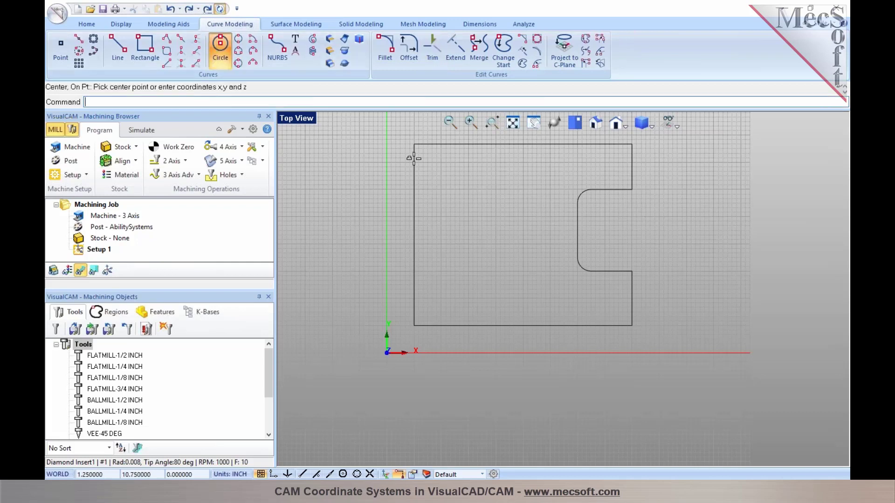
pyautogui.click(439, 168)
pyautogui.click(450, 167)
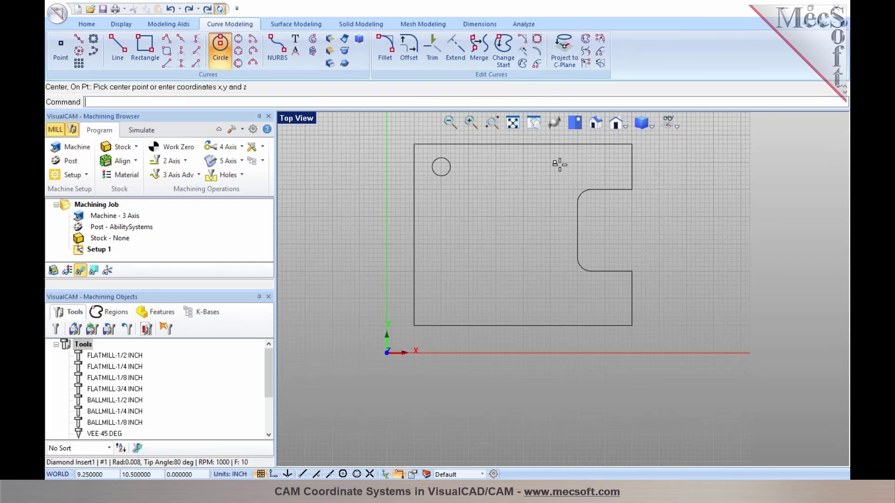
pyautogui.click(604, 166)
pyautogui.click(612, 167)
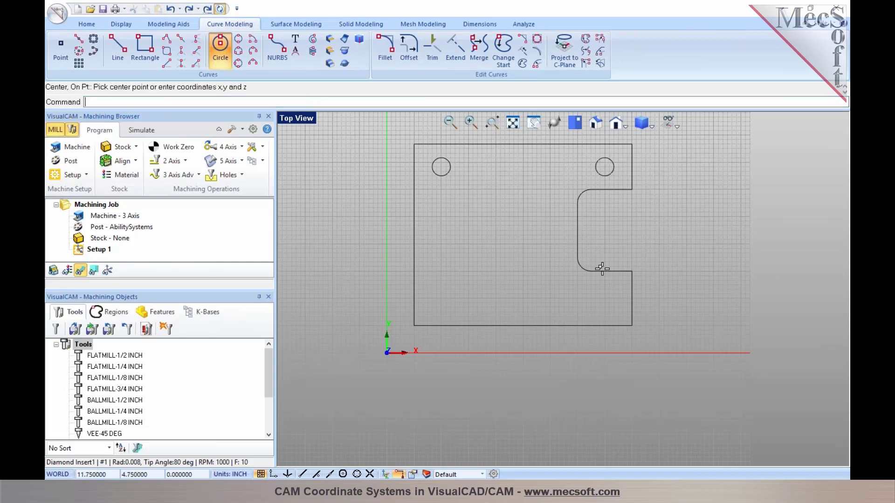
pyautogui.click(604, 298)
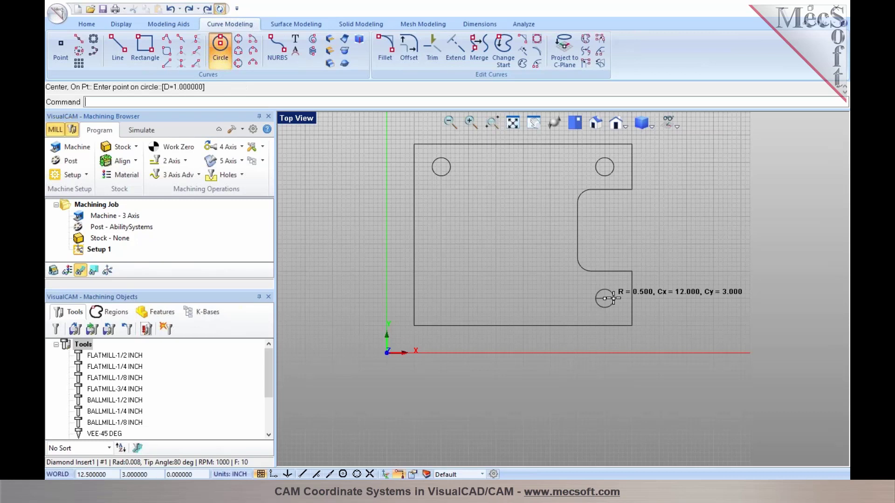
pyautogui.click(614, 298)
pyautogui.click(441, 298)
pyautogui.click(450, 299)
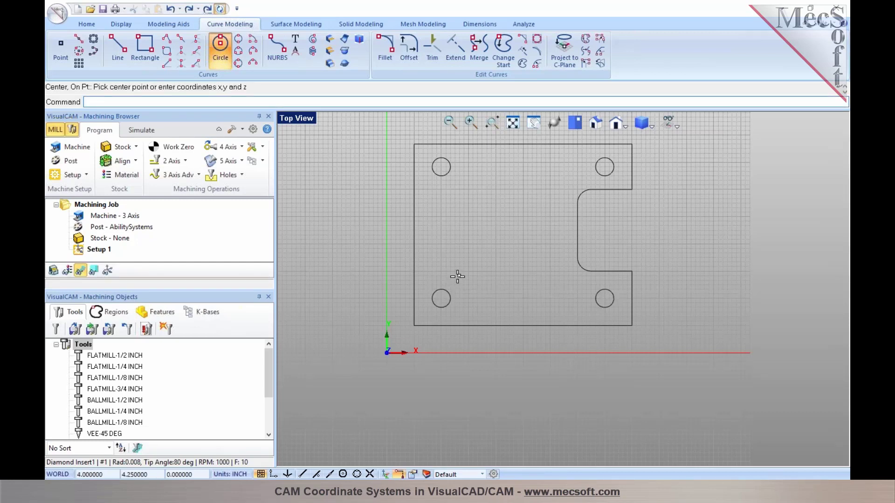
pyautogui.press('Escape')
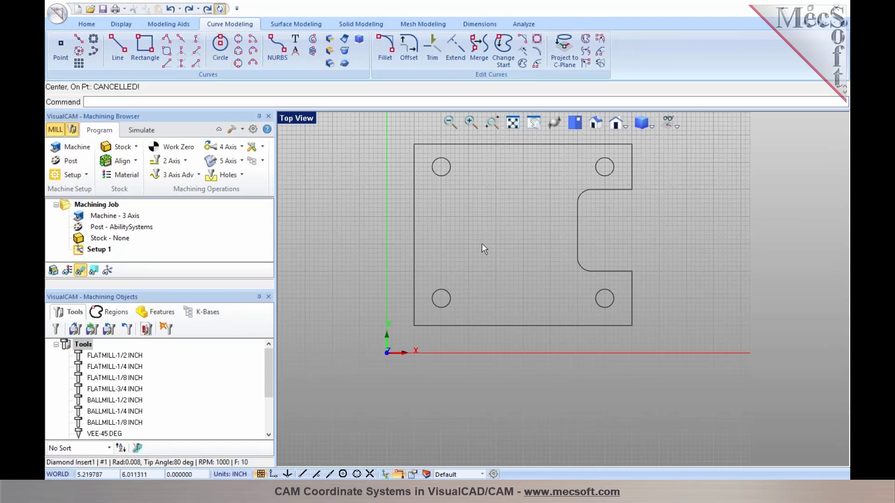
# Step: Merge the outer profile's curves into one closed curve, leaving the four circles out, and check it by selecting the outline
pyautogui.moveTo(669, 278); pyautogui.dragTo(569, 188)
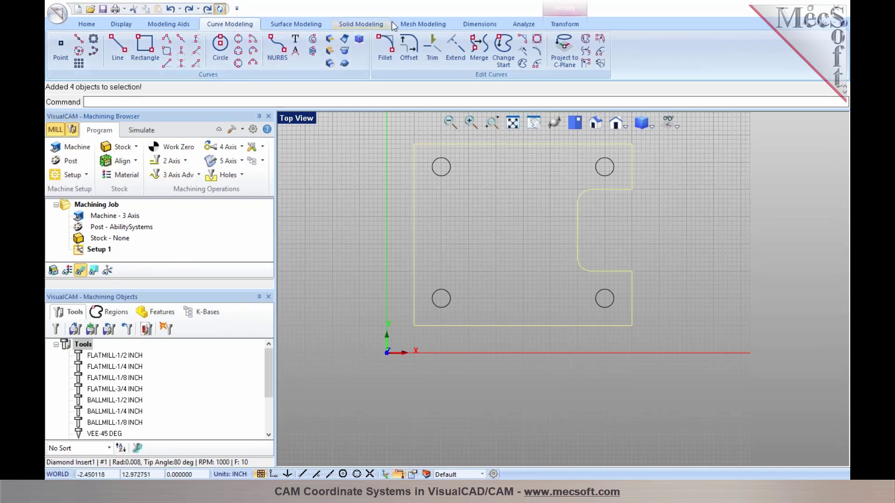
pyautogui.click(479, 46)
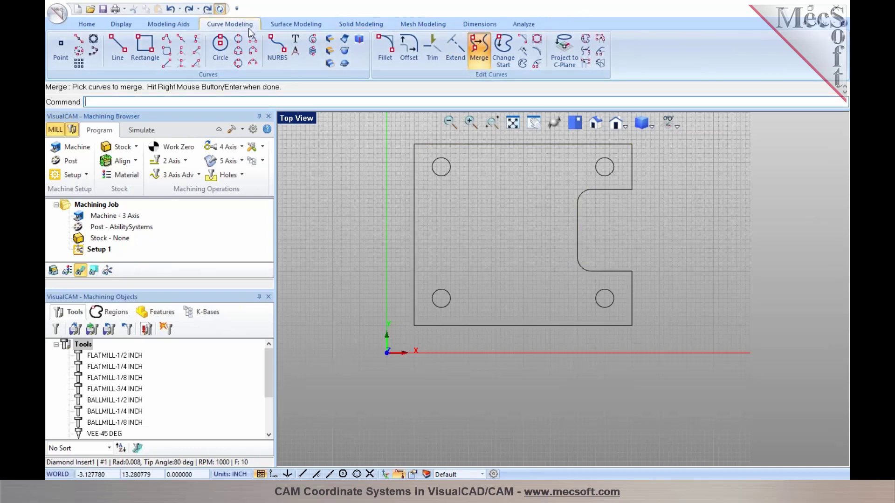
pyautogui.rightClick(286, 139)
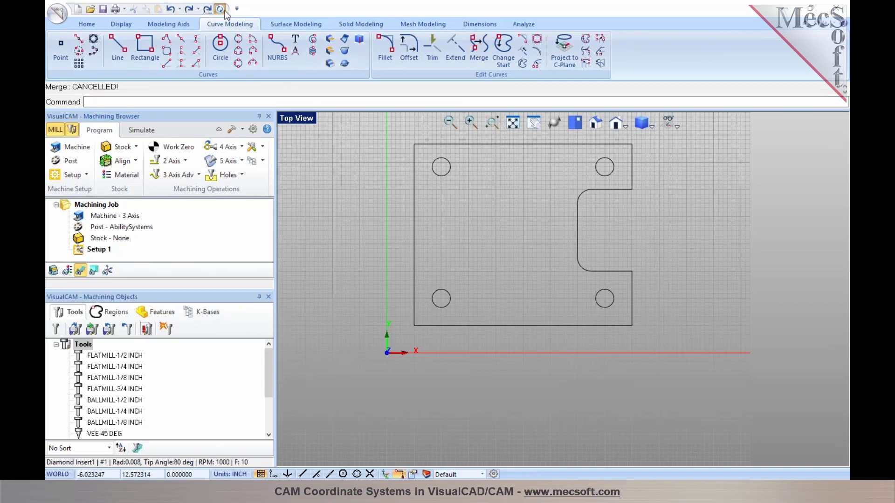
pyautogui.click(440, 145)
pyautogui.click(511, 213)
# Step: Extrude the merged plate outline and the four circles 0.75 inch into a solid plate with through holes
pyautogui.click(600, 124)
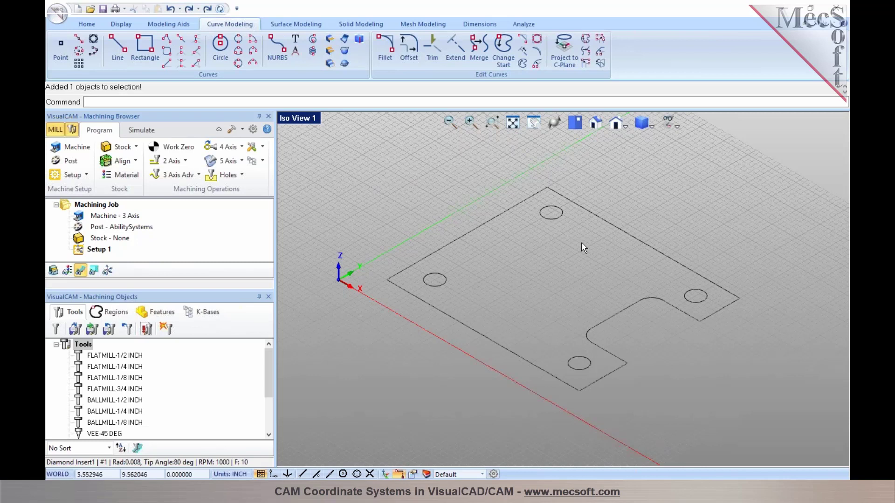
pyautogui.click(486, 223)
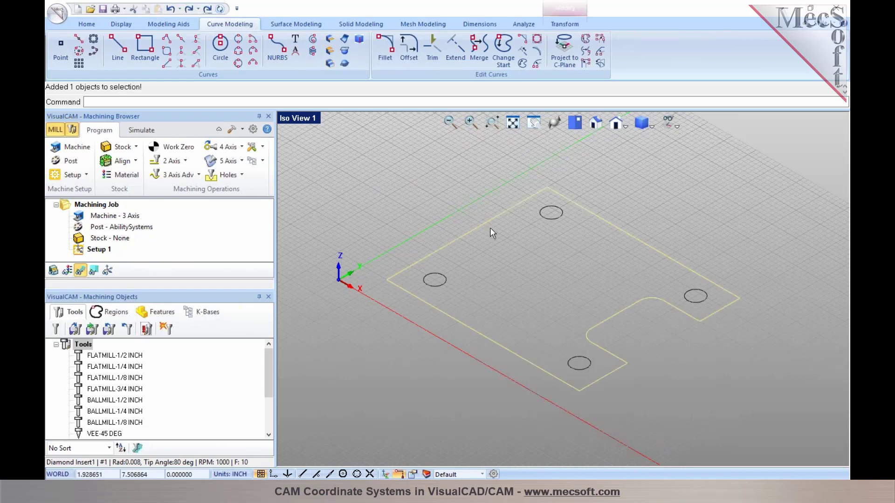
pyautogui.click(430, 202)
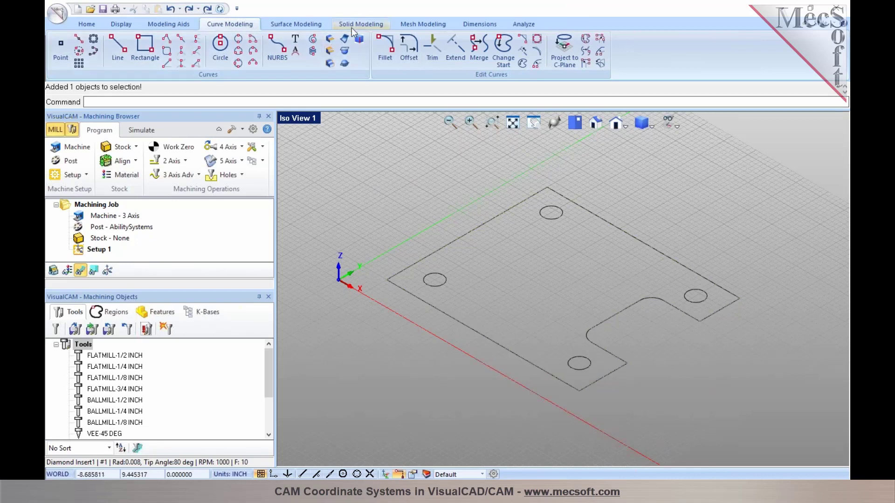
pyautogui.click(354, 26)
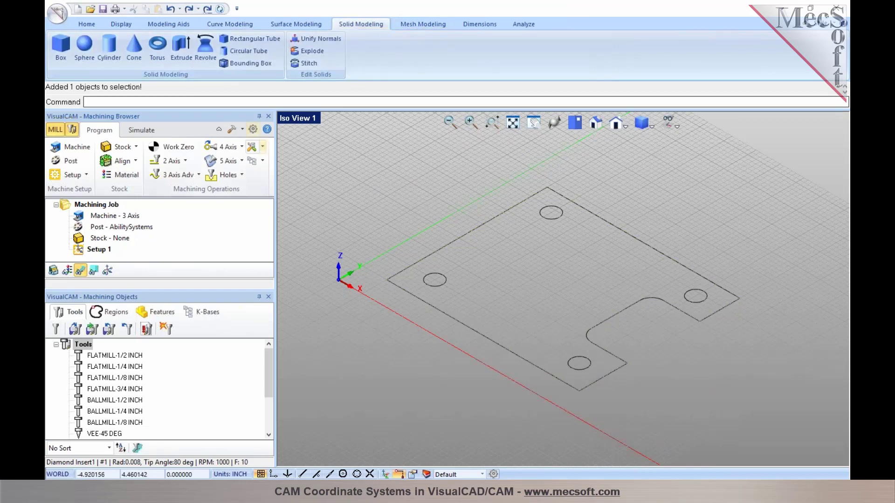
pyautogui.click(186, 49)
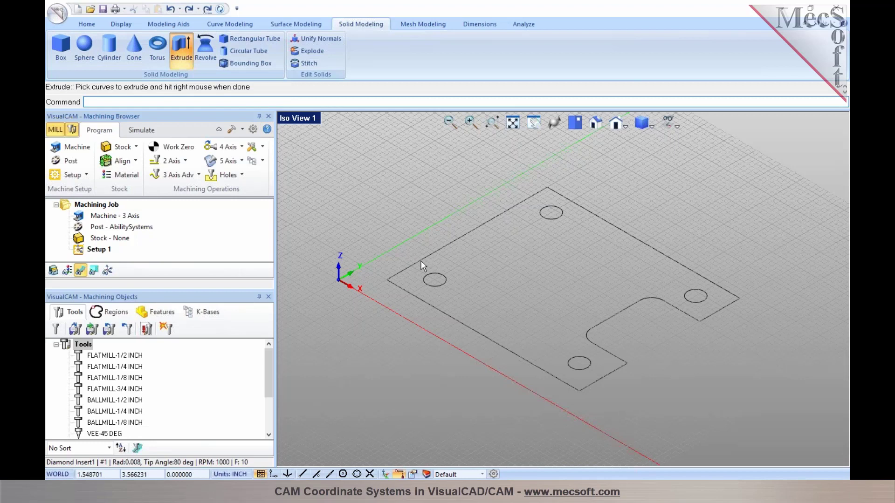
pyautogui.click(425, 270)
pyautogui.click(439, 286)
pyautogui.click(567, 363)
pyautogui.click(694, 302)
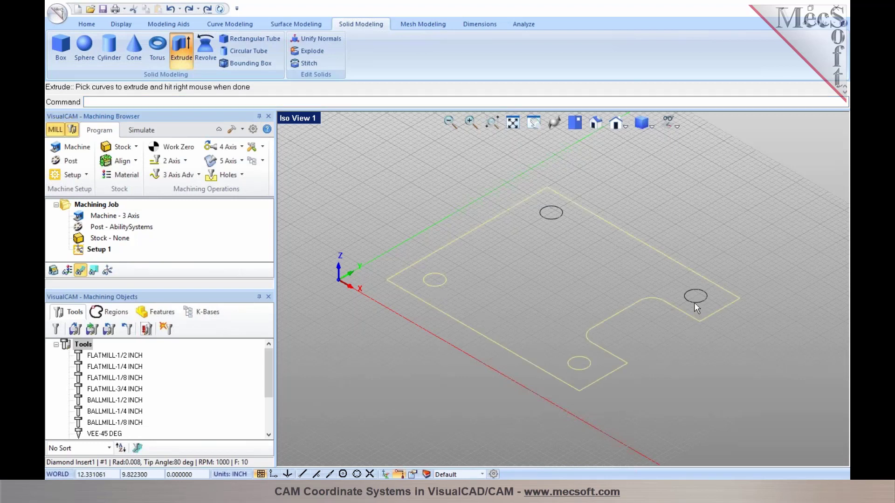
pyautogui.click(553, 219)
pyautogui.rightClick(556, 273)
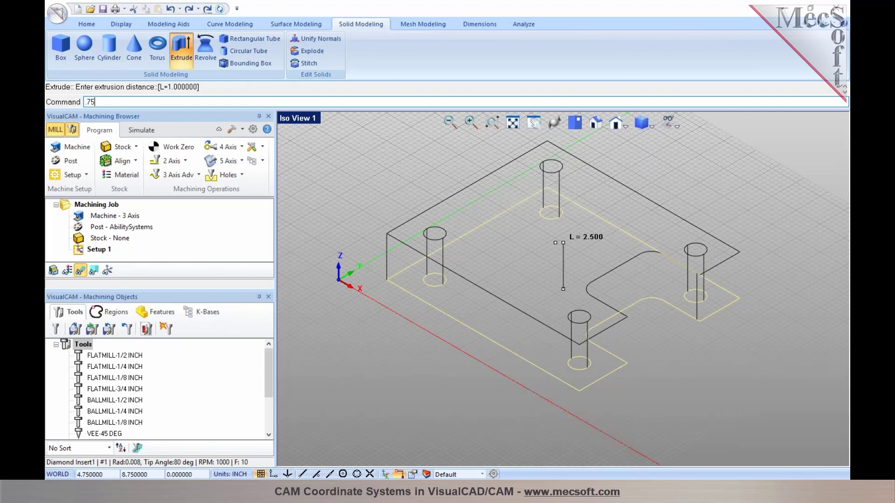
pyautogui.press('Return')
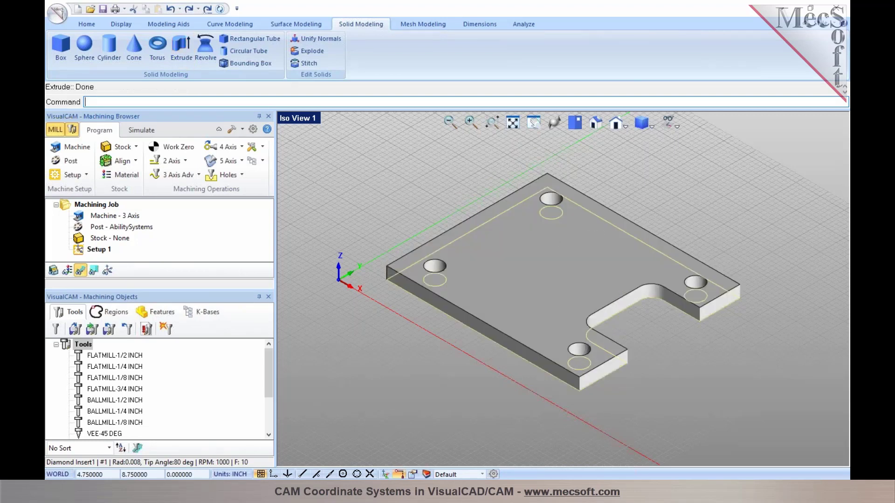
pyautogui.click(604, 173)
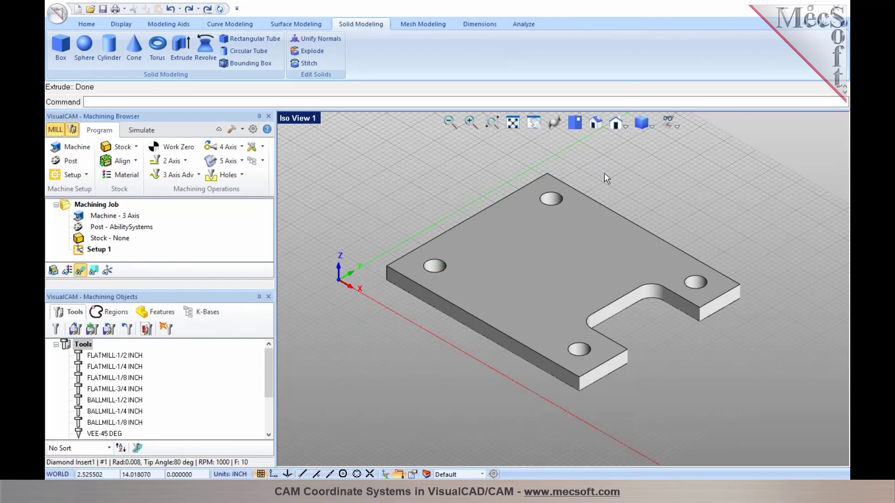
# Step: Examine the part information for the plate's bounding box and its X, Y and Z lengths, and close it
pyautogui.moveTo(621, 371); pyautogui.dragTo(557, 280, button='middle')
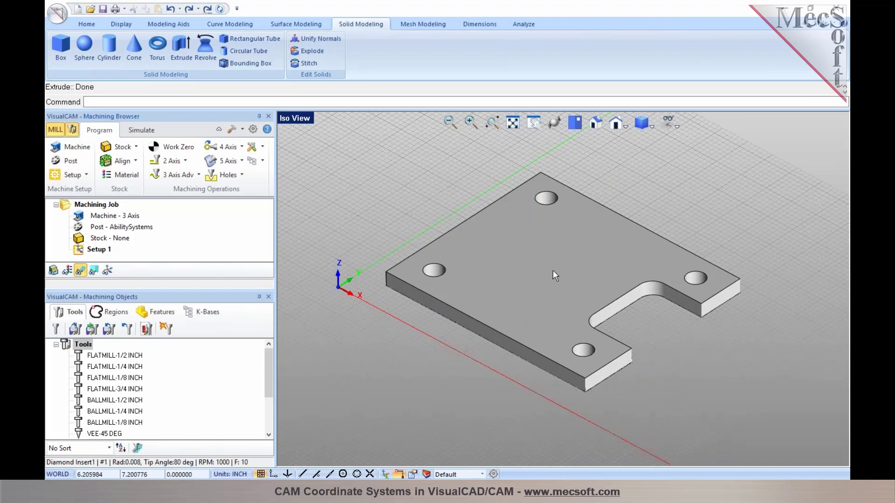
pyautogui.click(575, 123)
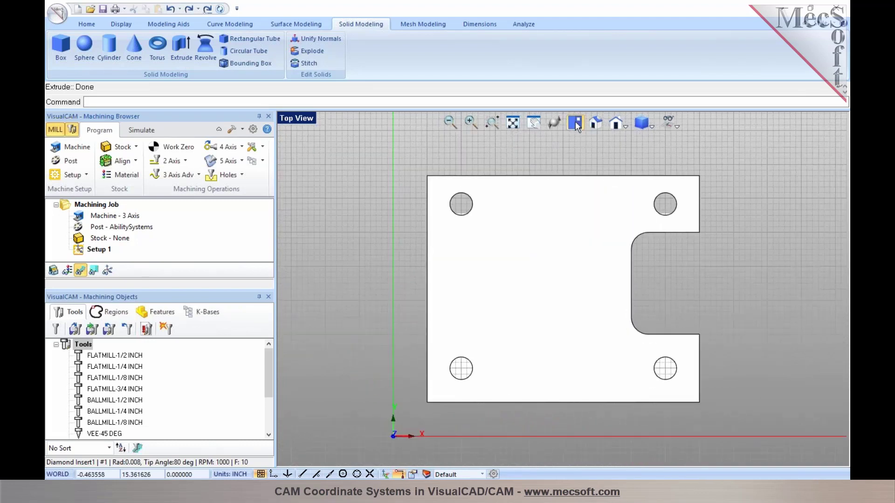
pyautogui.click(595, 123)
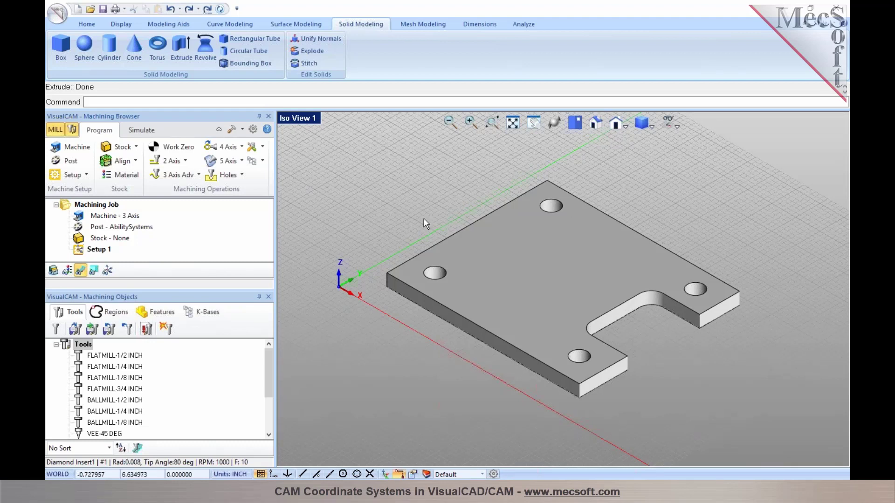
pyautogui.click(519, 29)
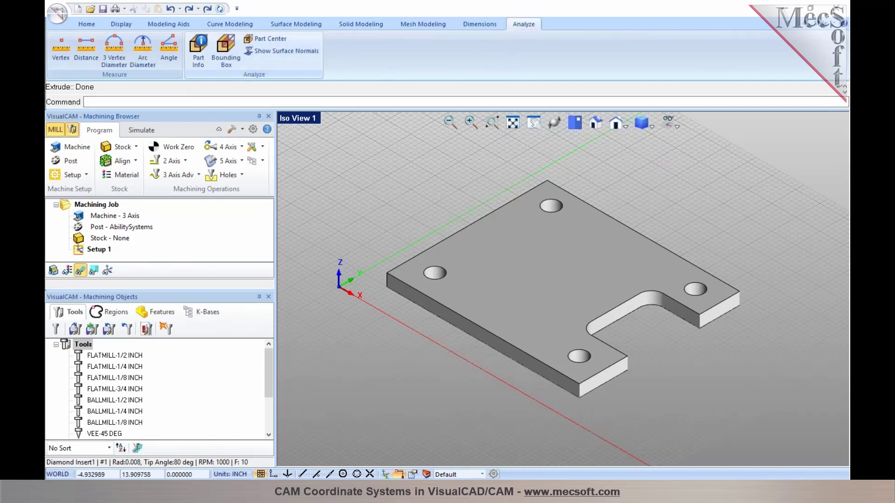
pyautogui.click(198, 51)
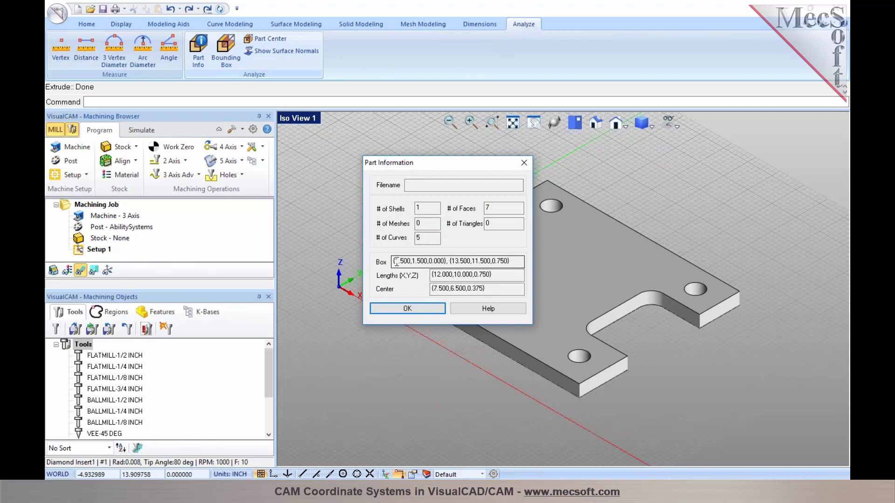
pyautogui.moveTo(434, 166); pyautogui.dragTo(281, 110)
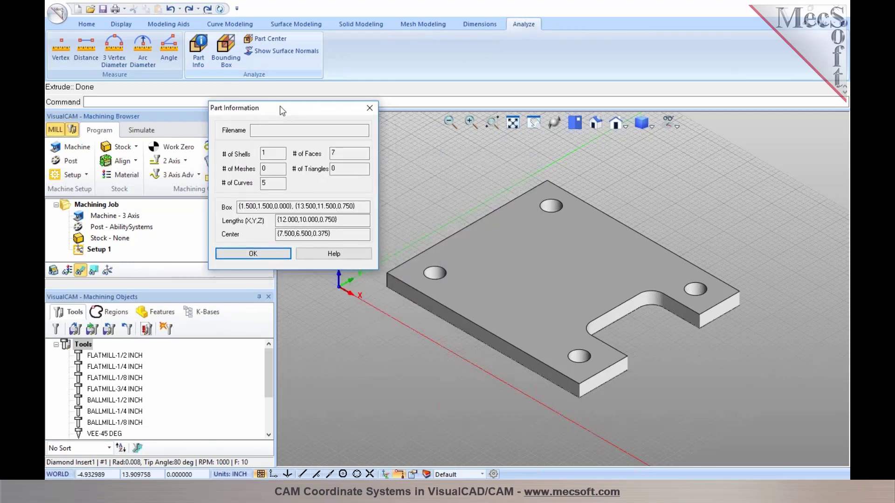
pyautogui.moveTo(287, 221); pyautogui.dragTo(331, 222)
pyautogui.click(309, 220)
pyautogui.moveTo(302, 220); pyautogui.dragTo(311, 220)
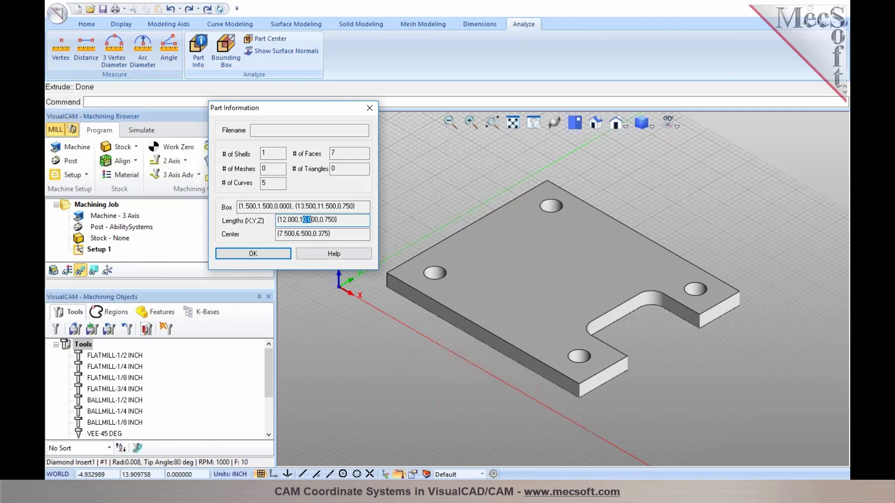
pyautogui.click(326, 220)
pyautogui.moveTo(336, 221); pyautogui.dragTo(325, 220)
pyautogui.click(346, 219)
pyautogui.click(276, 255)
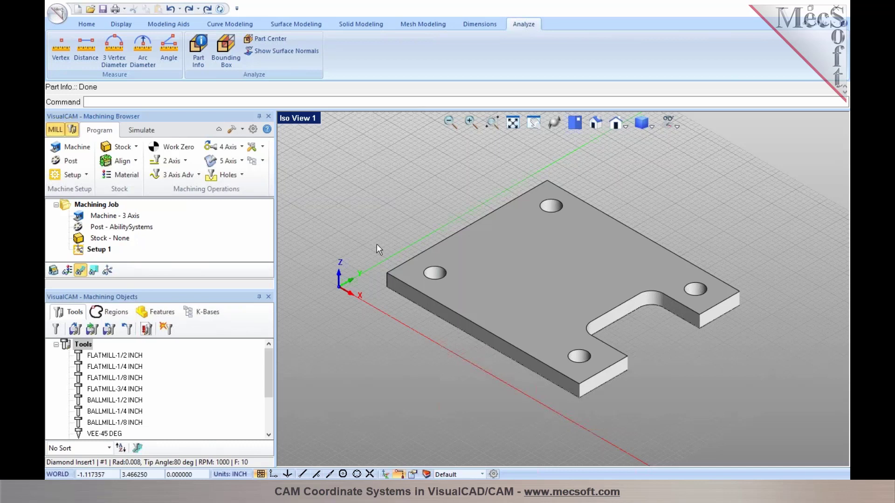
# Step: Display the machine coordinate system triad at the origin and hide the world coordinate system
pyautogui.moveTo(573, 272)
pyautogui.mouseDown(button='middle')
pyautogui.moveTo(567, 257)
pyautogui.moveTo(582, 267)
pyautogui.mouseUp(button='middle')
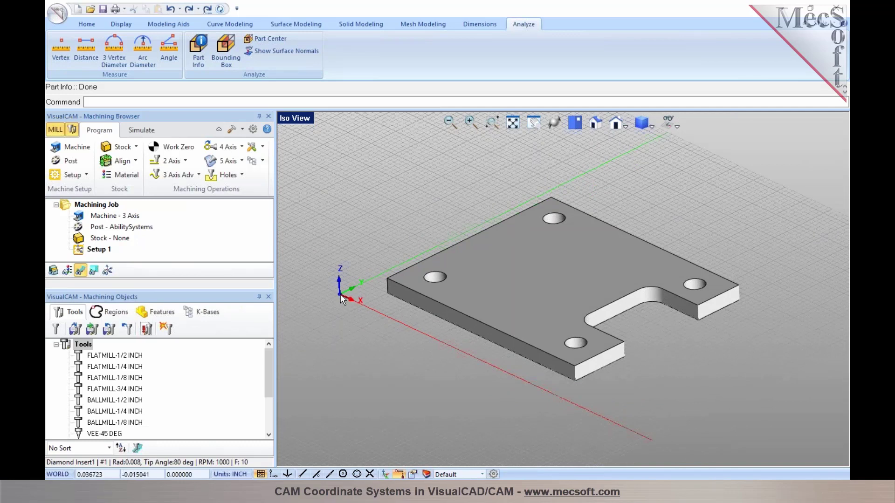
pyautogui.scroll(3, 341, 292)
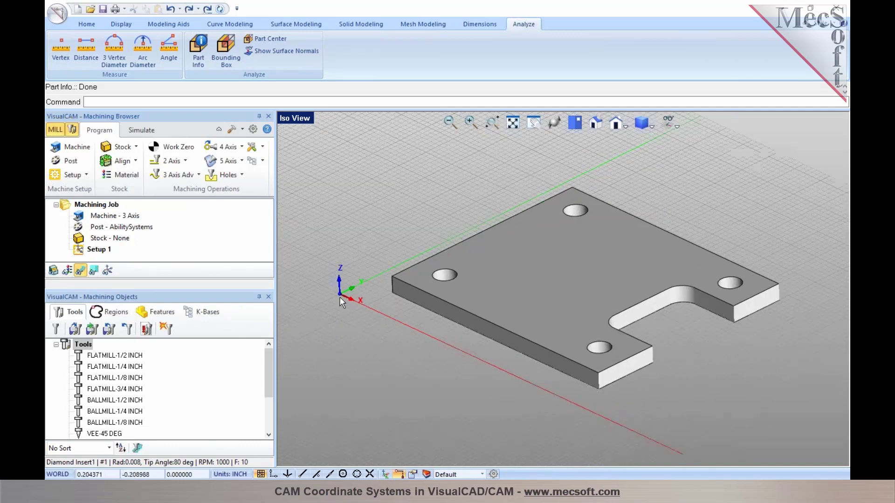
pyautogui.click(108, 270)
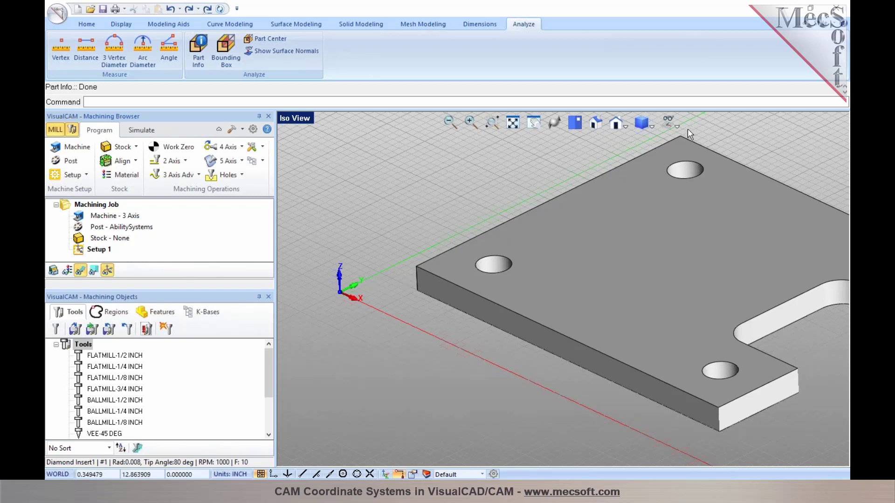
pyautogui.click(672, 123)
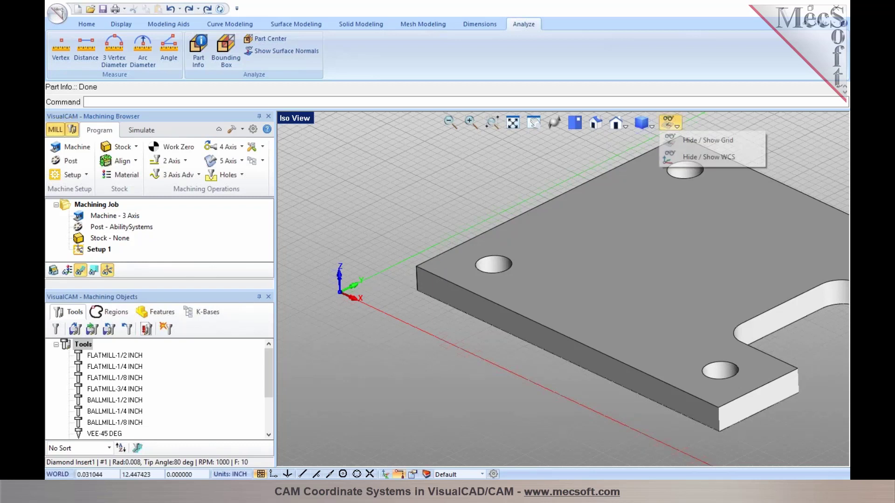
pyautogui.click(696, 160)
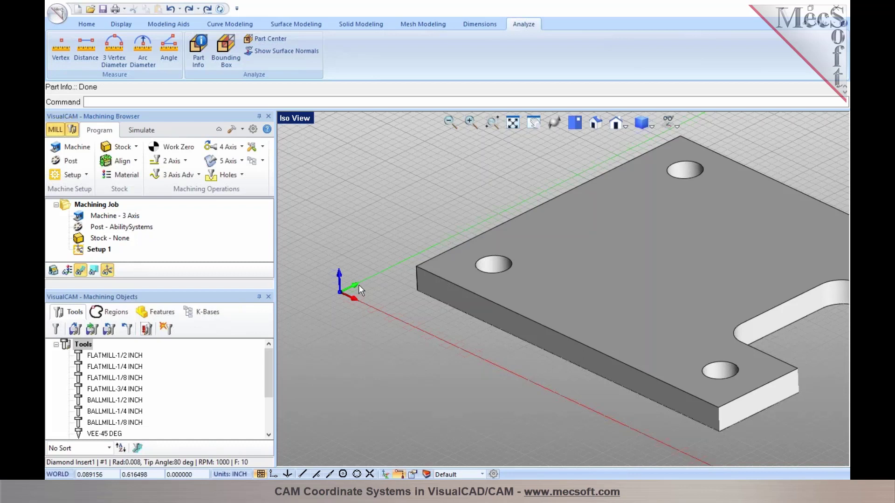
# Step: Toggle the machine coordinate system triad off and back on, and show the world coordinate system again
pyautogui.click(107, 269)
pyautogui.click(107, 270)
pyautogui.click(672, 119)
pyautogui.click(673, 155)
# Step: Examine the plate's offset from the coordinate origin in the isometric and top views
pyautogui.scroll(-4, 429, 287)
pyautogui.moveTo(443, 295); pyautogui.dragTo(400, 293, button='middle')
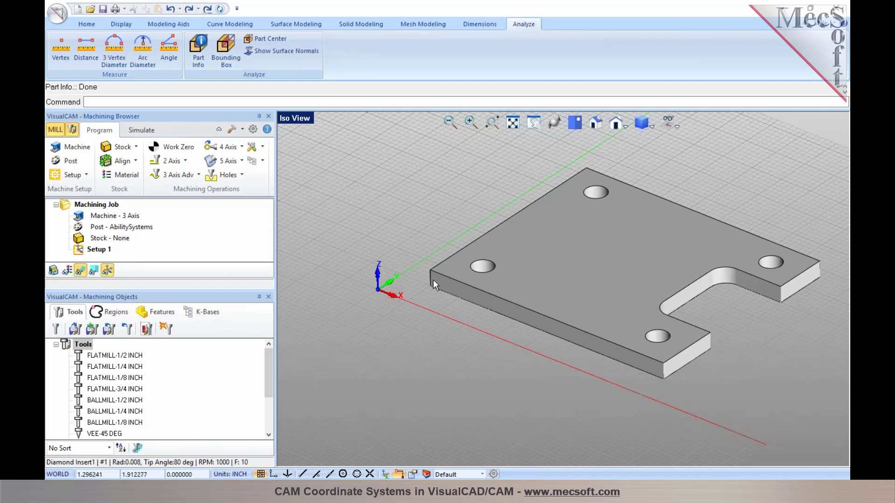
pyautogui.moveTo(562, 306); pyautogui.dragTo(557, 300, button='middle')
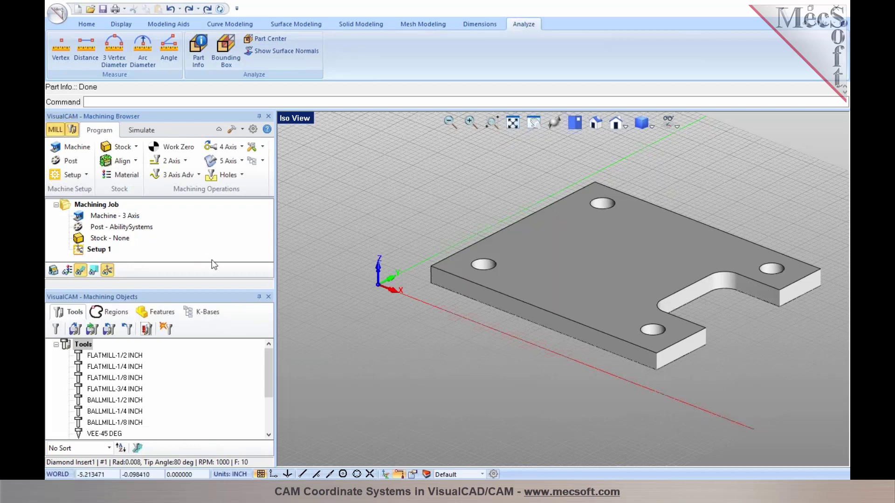
pyautogui.click(575, 125)
pyautogui.moveTo(581, 158); pyautogui.dragTo(512, 179)
pyautogui.moveTo(509, 174); pyautogui.dragTo(467, 153, button='middle')
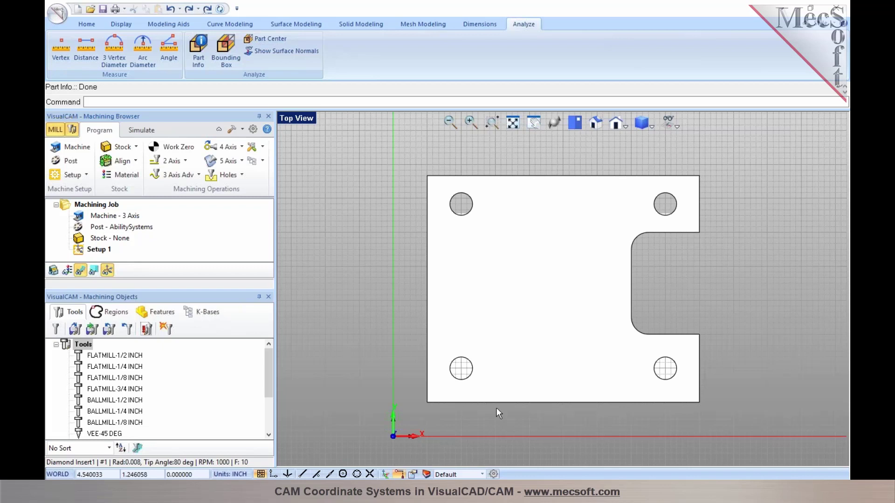
pyautogui.moveTo(500, 389); pyautogui.dragTo(484, 348, button='middle')
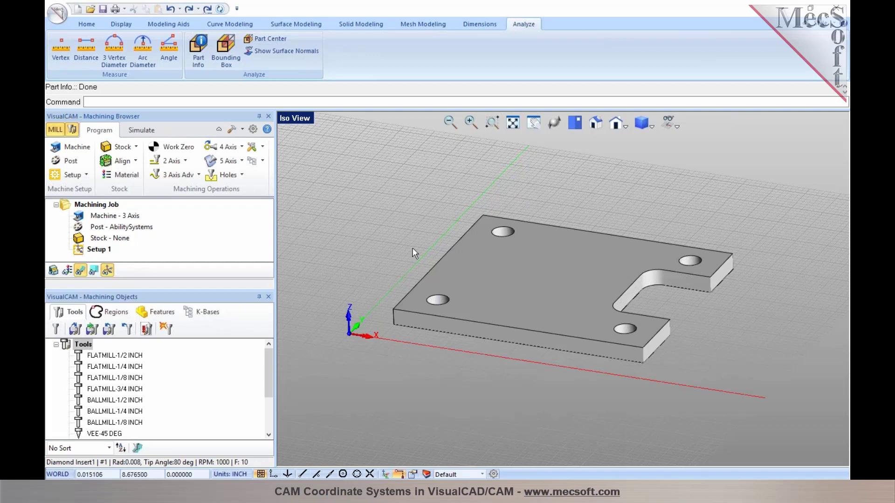
# Step: Create a box stock around the plate with a length of 12.5 and a width of 10.5 inches, without saving the file
pyautogui.click(122, 147)
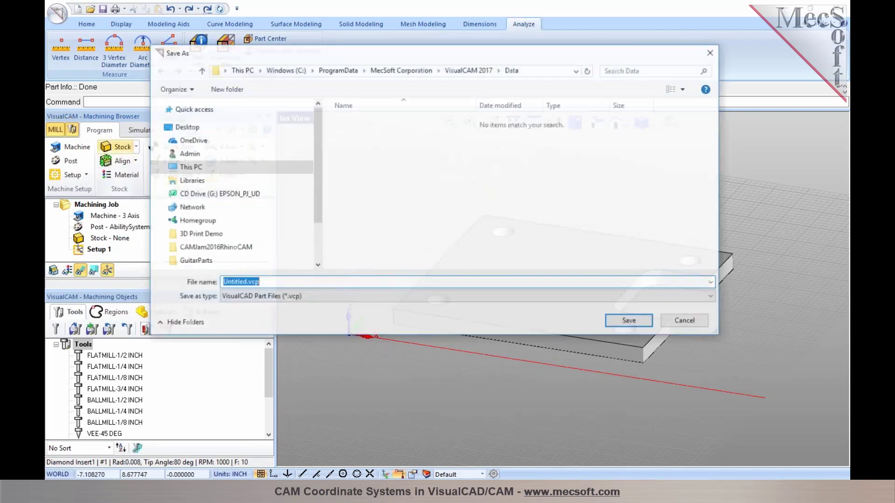
pyautogui.click(685, 322)
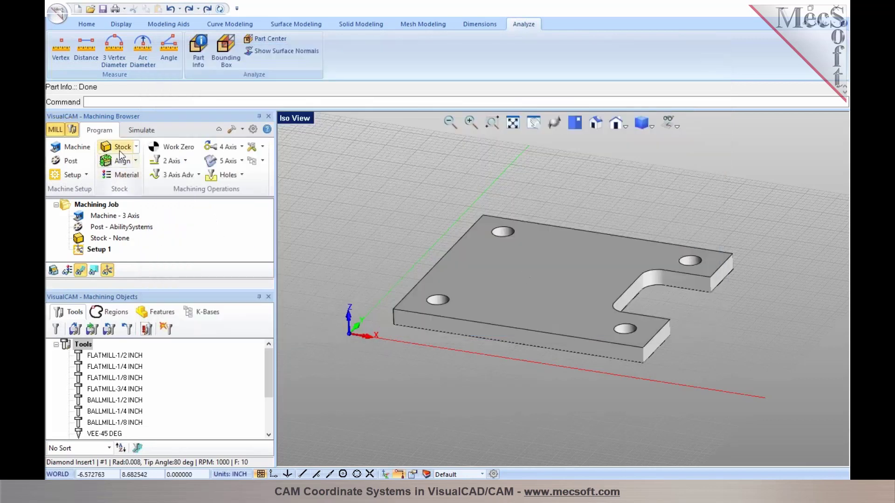
pyautogui.click(119, 150)
pyautogui.click(122, 162)
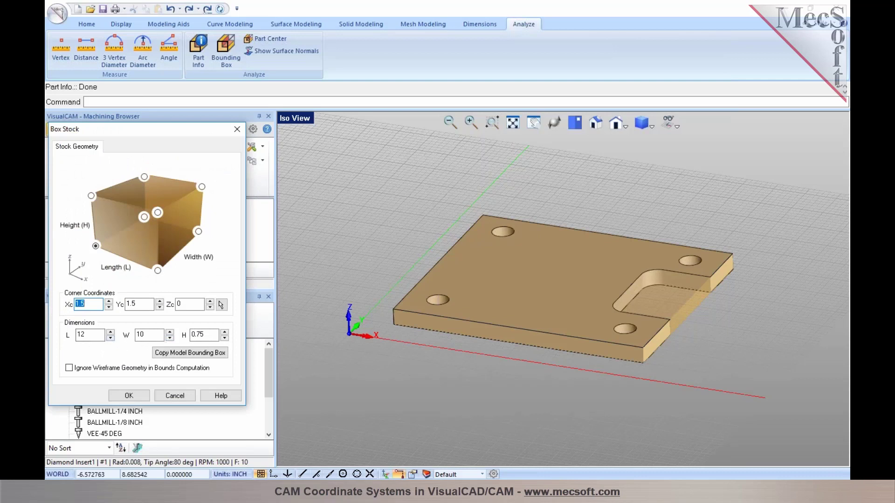
pyautogui.click(86, 334)
pyautogui.write('.5')
pyautogui.click(142, 335)
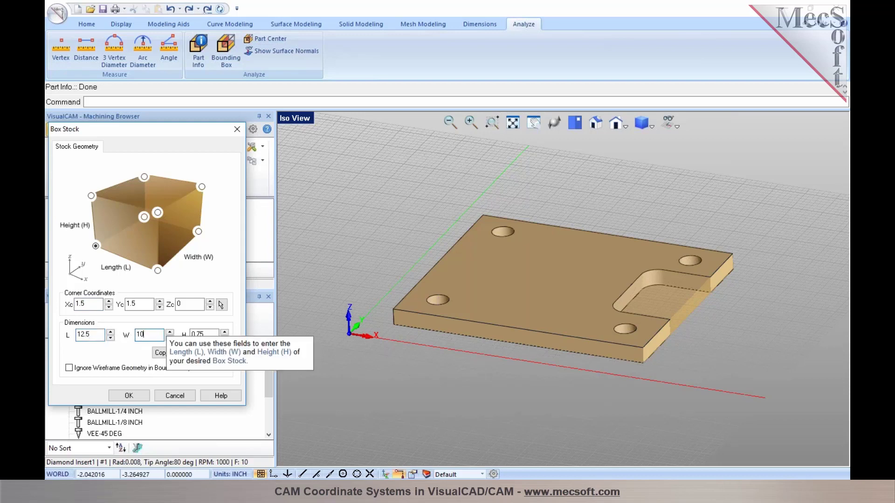
pyautogui.write('.5')
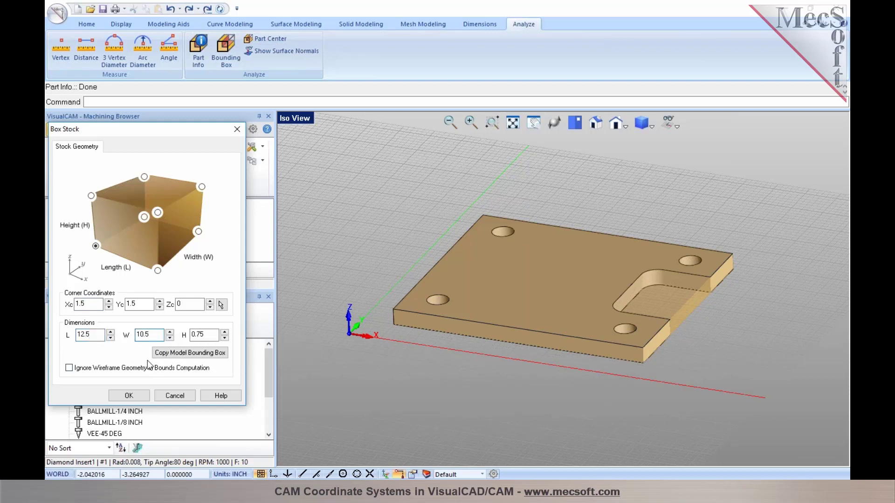
pyautogui.click(129, 395)
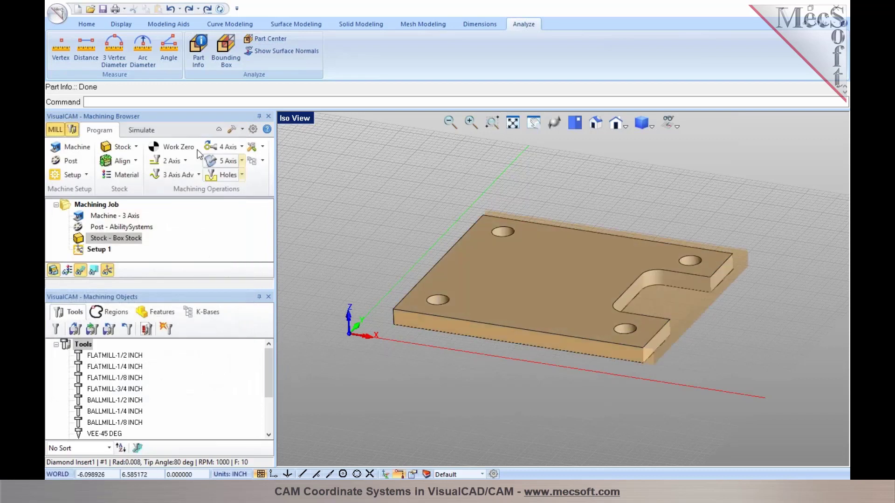
# Step: Align the box stock about the part with Top for Z alignment and Center for XY alignment
pyautogui.click(135, 161)
pyautogui.click(120, 183)
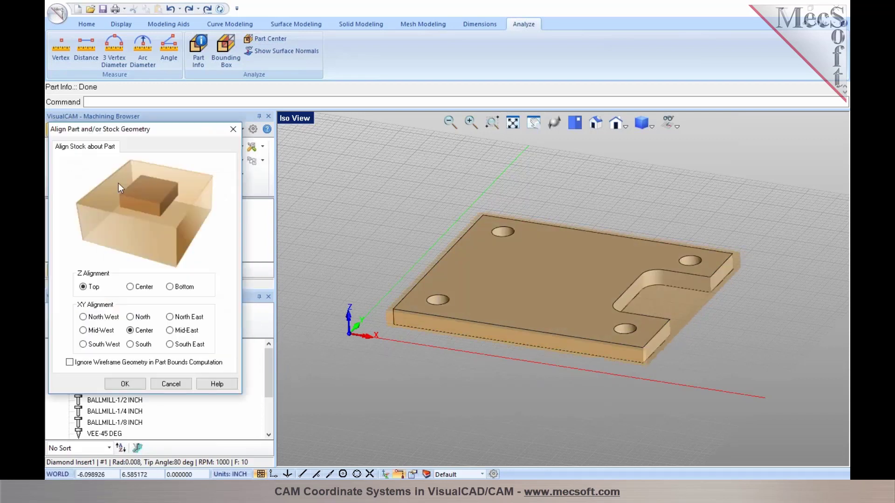
pyautogui.click(125, 383)
# Step: Start locating the world coordinate system and set its origin relative to the stock box
pyautogui.moveTo(483, 279); pyautogui.dragTo(703, 196, button='middle')
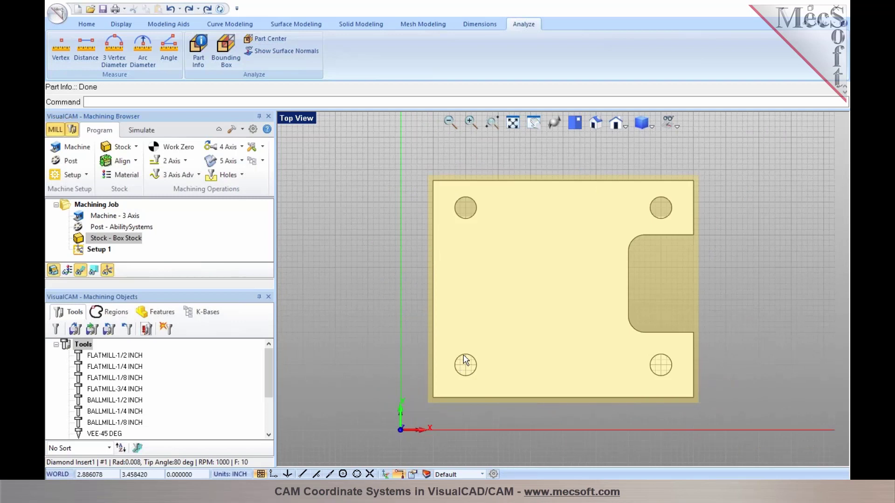
pyautogui.click(131, 161)
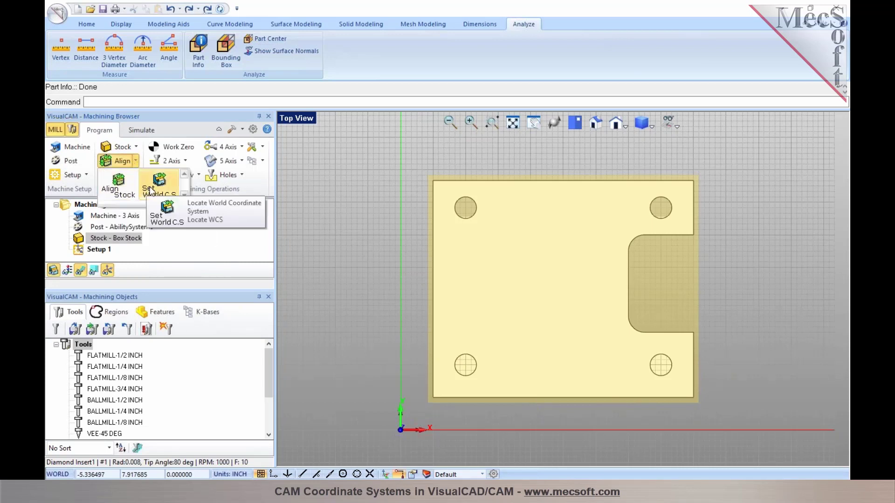
pyautogui.click(150, 189)
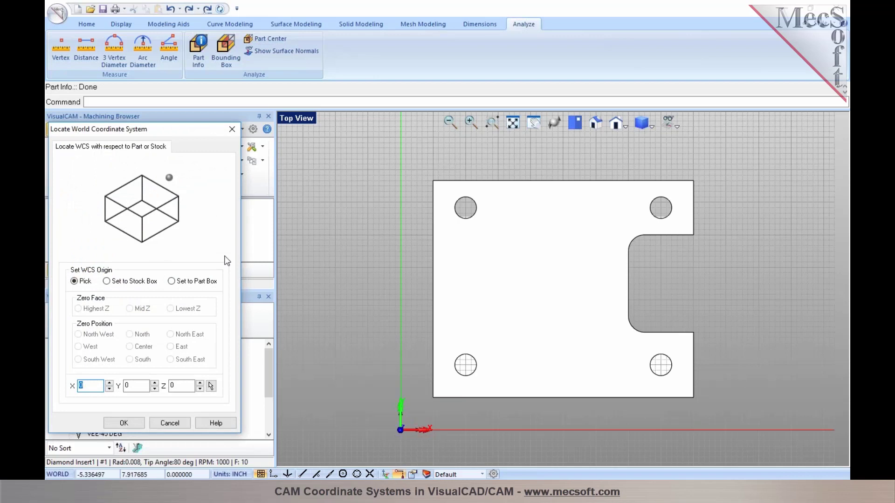
pyautogui.moveTo(182, 132); pyautogui.dragTo(303, 146)
pyautogui.click(595, 123)
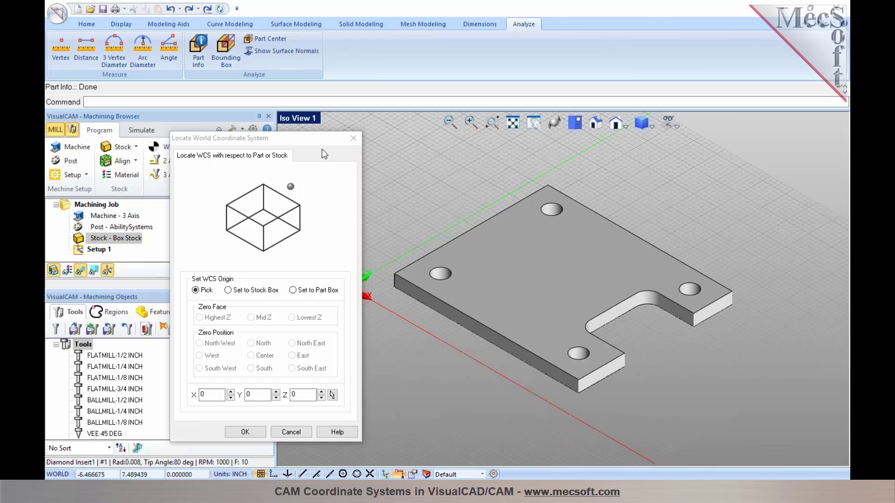
pyautogui.moveTo(313, 139); pyautogui.dragTo(226, 92)
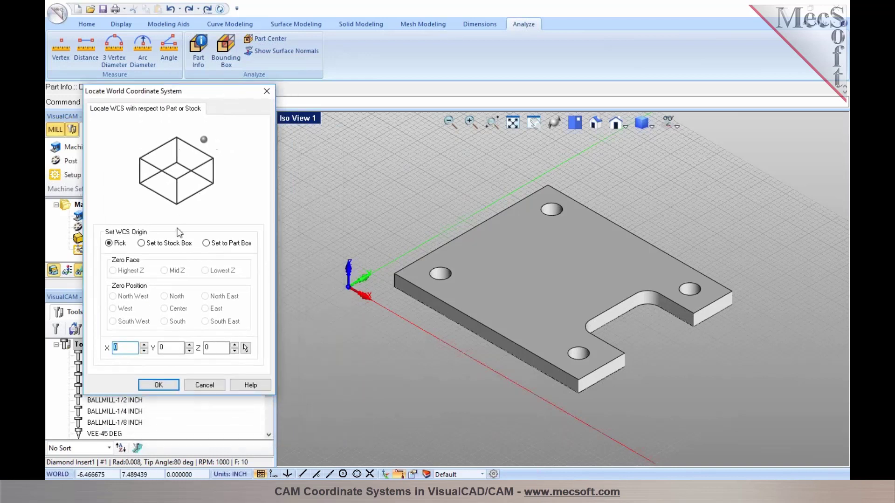
pyautogui.click(157, 244)
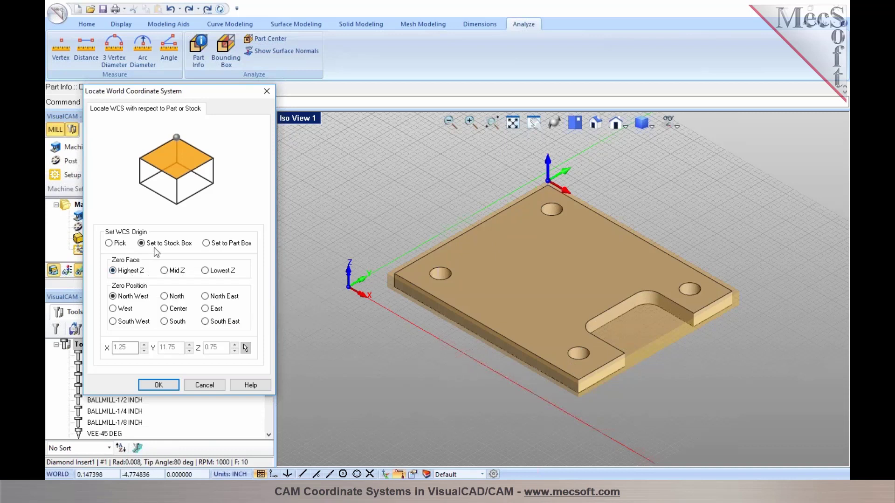
# Step: Place the world origin on the stock's Highest Z face at the South West zero position and apply the change
pyautogui.moveTo(132, 277)
pyautogui.click(177, 271)
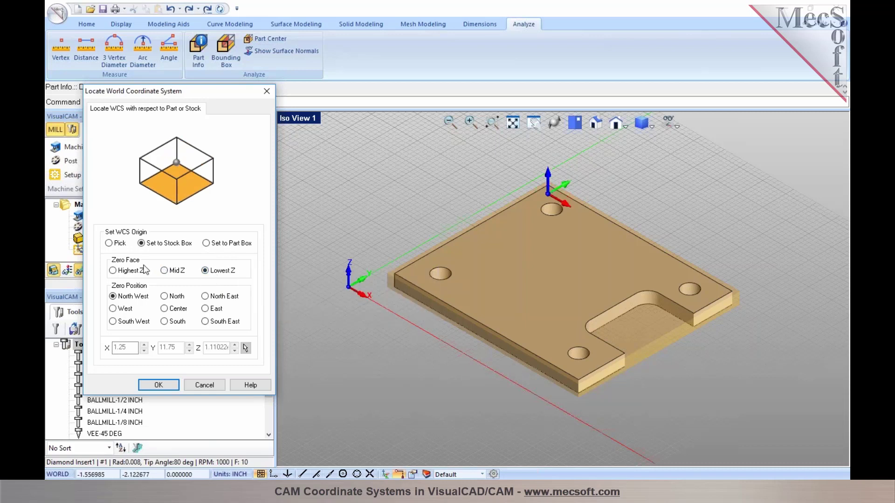
pyautogui.click(123, 274)
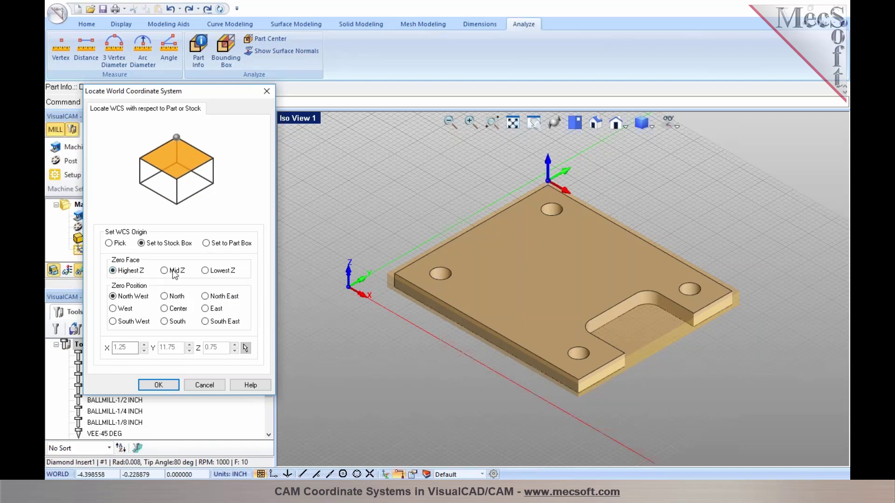
pyautogui.click(133, 321)
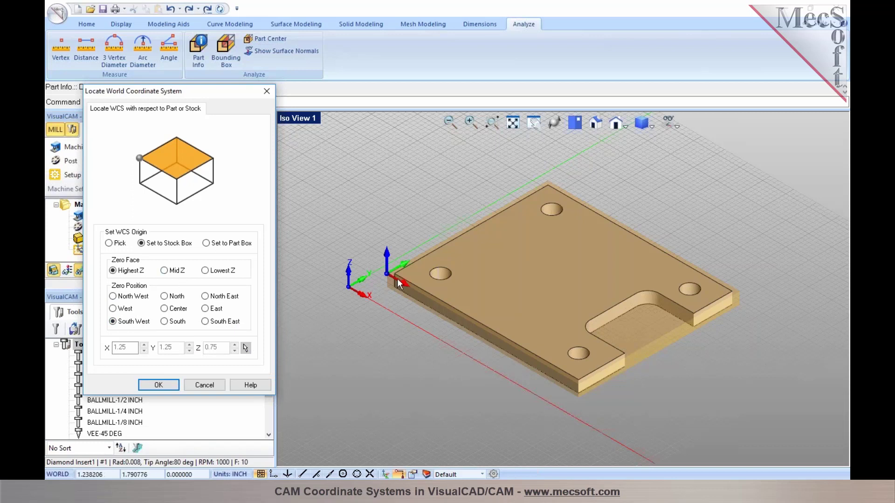
pyautogui.scroll(4, 386, 275)
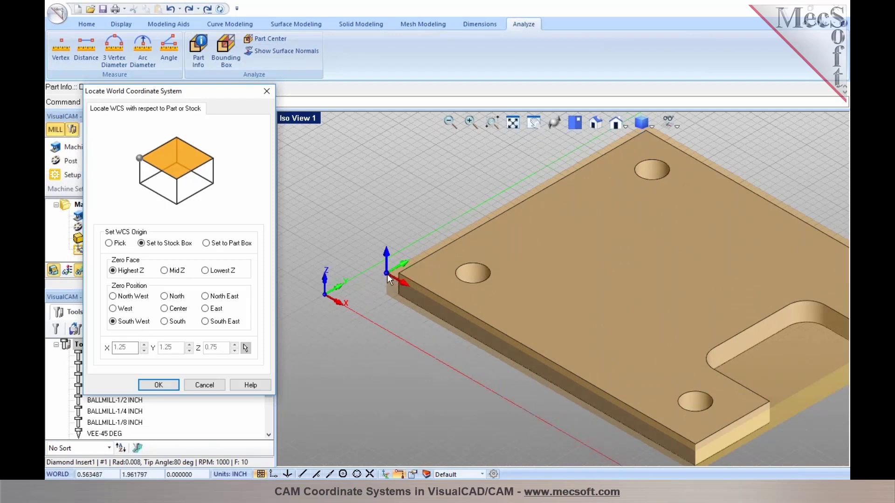
pyautogui.moveTo(486, 307); pyautogui.dragTo(324, 337, button='middle')
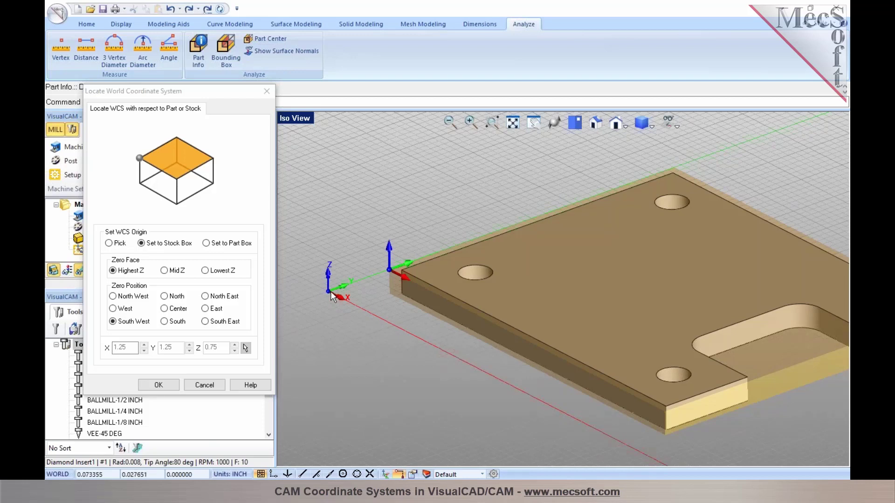
pyautogui.click(163, 385)
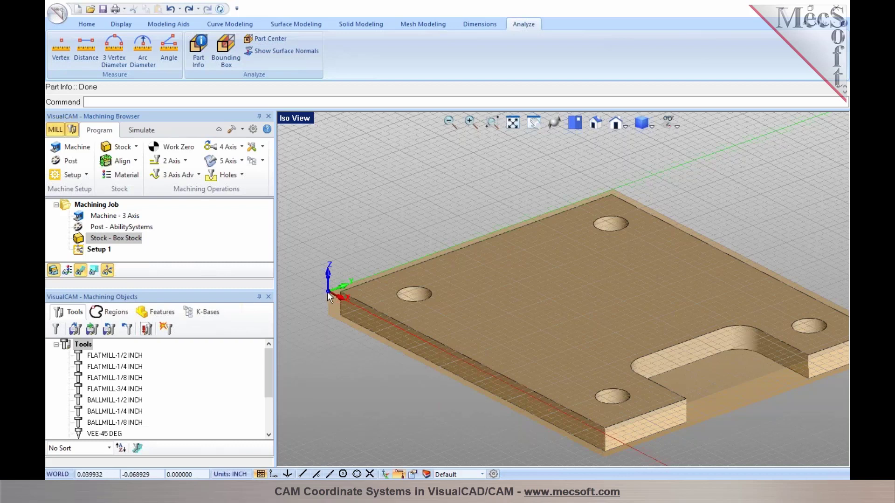
pyautogui.click(141, 130)
pyautogui.scroll(-5, 461, 272)
pyautogui.moveTo(461, 266); pyautogui.dragTo(482, 250, button='middle')
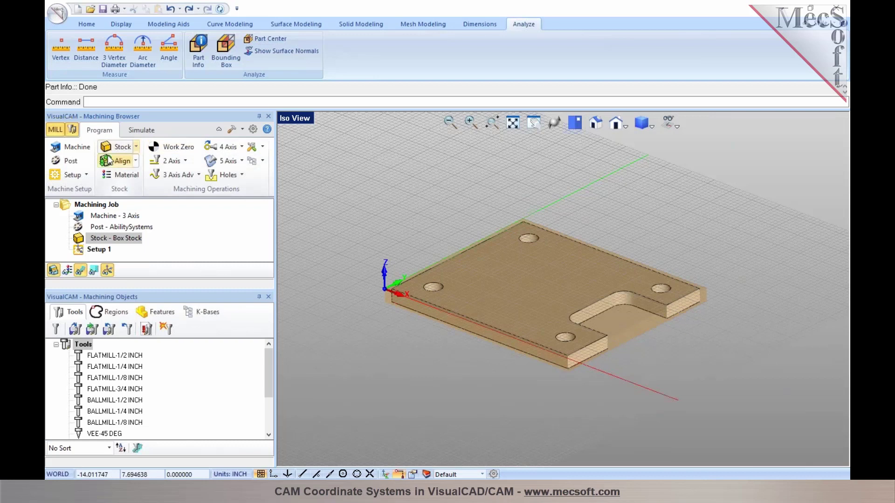
pyautogui.click(128, 161)
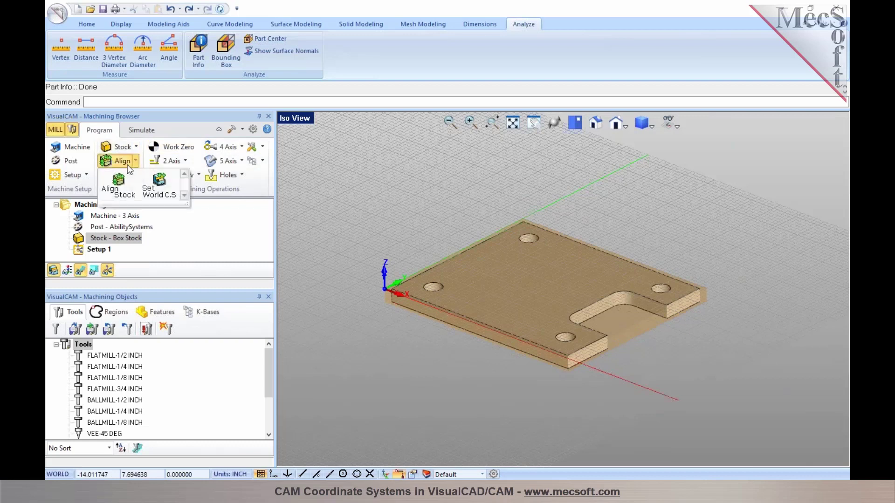
pyautogui.click(166, 193)
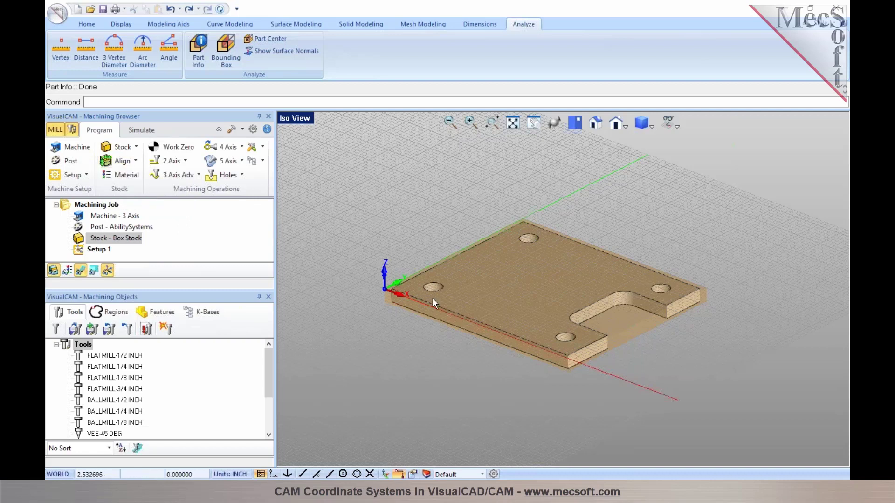
pyautogui.scroll(2, 476, 309)
pyautogui.moveTo(476, 309); pyautogui.dragTo(478, 310, button='middle')
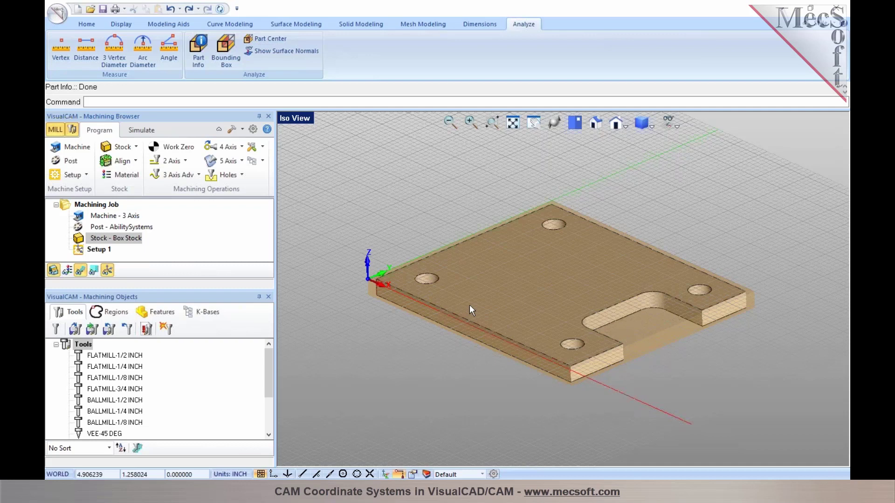
pyautogui.moveTo(501, 294)
pyautogui.mouseDown(button='middle')
pyautogui.moveTo(507, 304)
pyautogui.moveTo(505, 295)
pyautogui.mouseUp(button='middle')
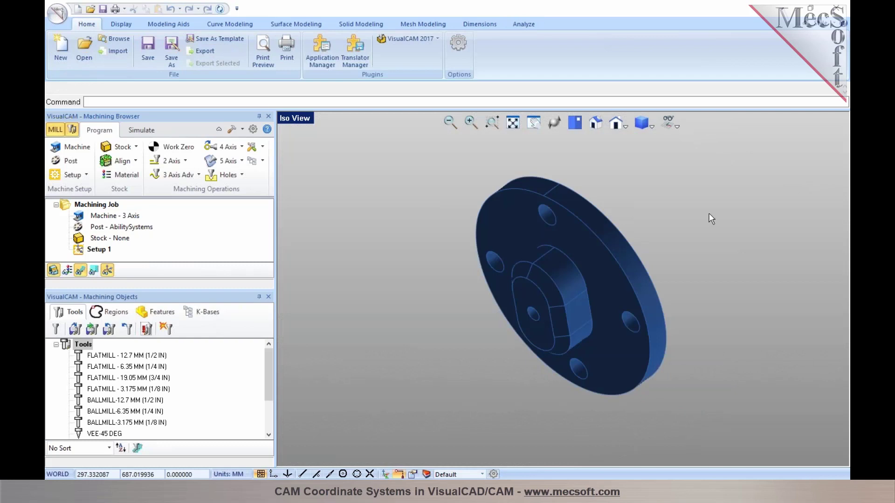
# Step: Arrange the flange display as a quad viewport layout and bring the origin triad into the isometric viewport
pyautogui.moveTo(440, 362); pyautogui.dragTo(511, 313, button='right')
pyautogui.click(299, 118)
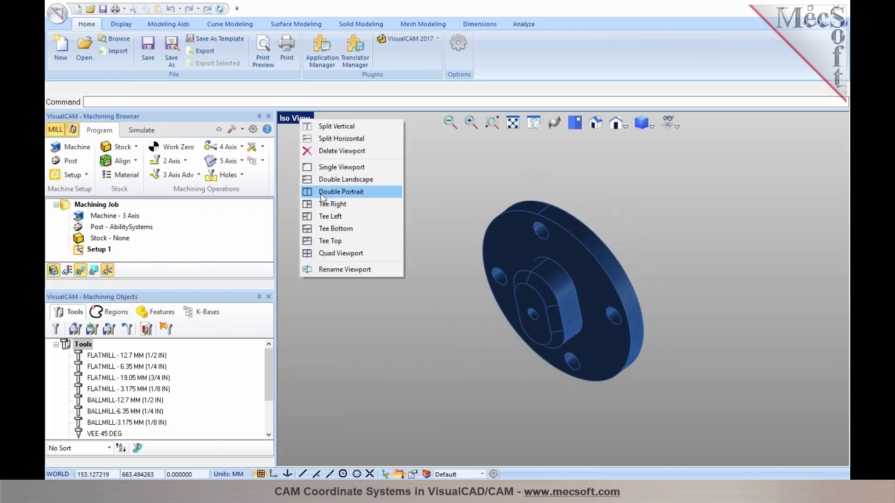
pyautogui.click(331, 252)
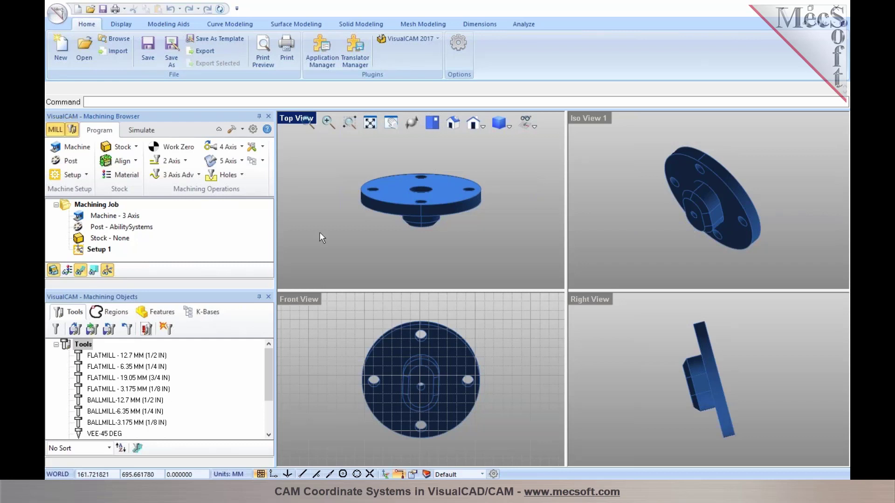
pyautogui.scroll(-5, 723, 206)
pyautogui.scroll(-3, 715, 200)
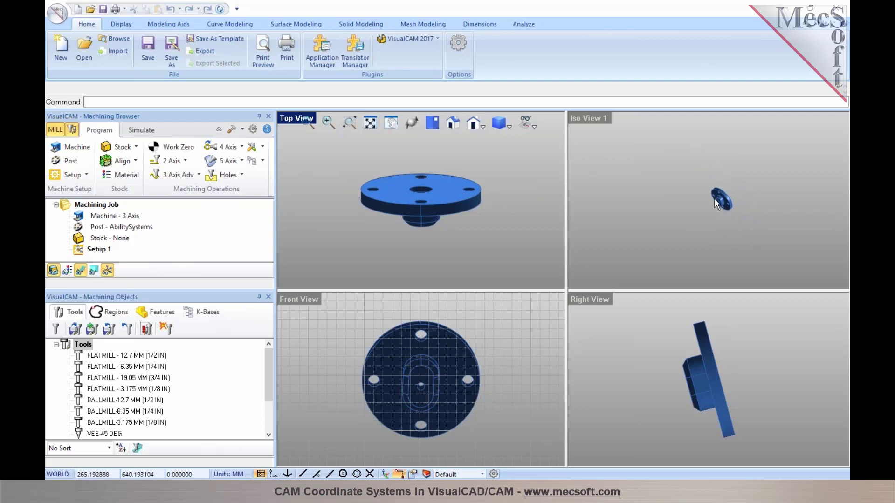
pyautogui.scroll(-2, 713, 202)
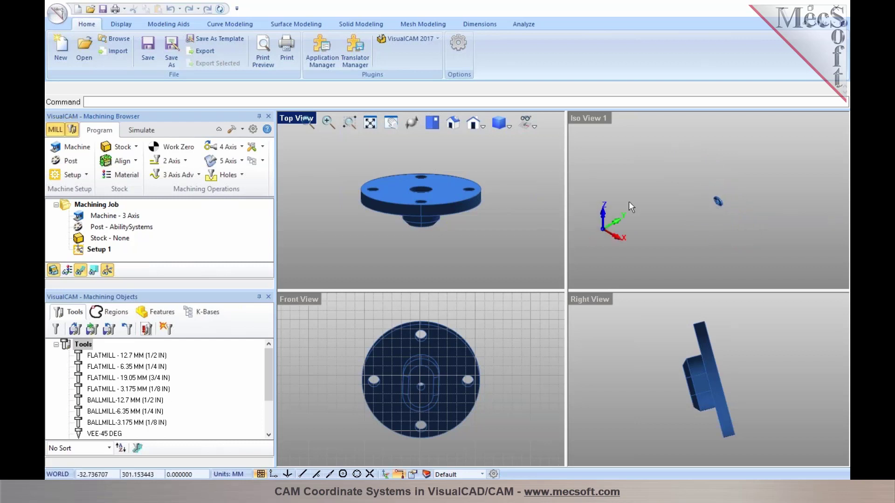
# Step: Maximize the isometric viewport and examine the flange's distance and orientation relative to the origin, including in the top view
pyautogui.click(585, 117)
pyautogui.doubleClick(586, 118)
pyautogui.scroll(-4, 653, 201)
pyautogui.scroll(-3, 656, 216)
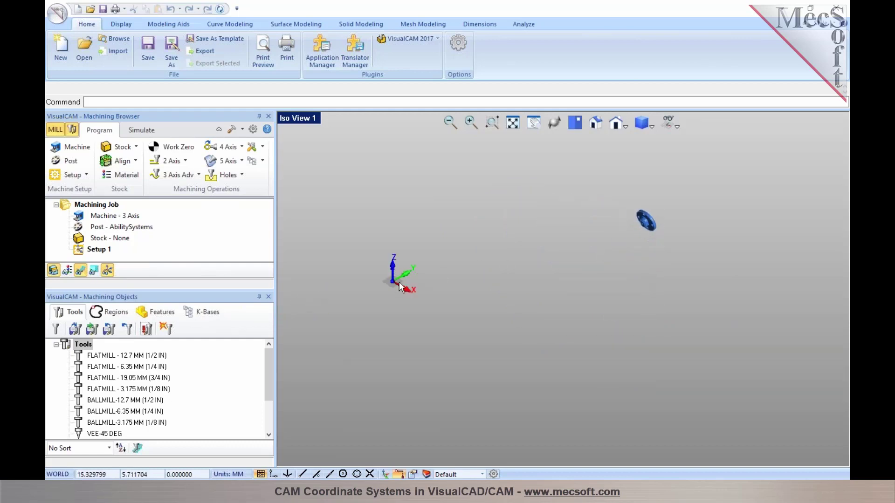
pyautogui.scroll(3, 638, 223)
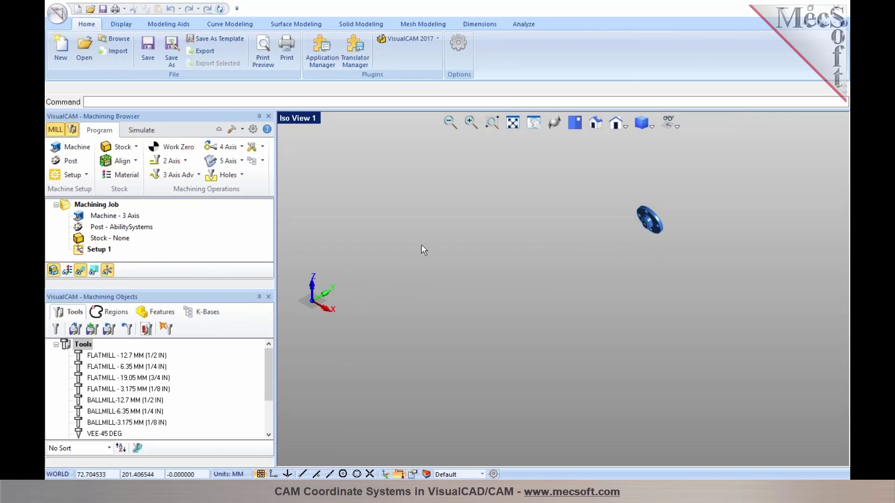
pyautogui.scroll(1, 658, 224)
pyautogui.scroll(4, 659, 224)
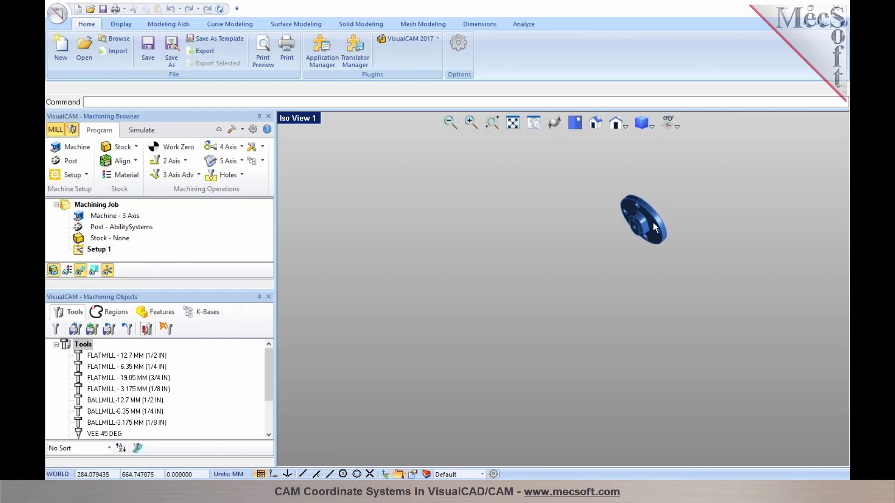
pyautogui.moveTo(576, 120); pyautogui.dragTo(574, 168, button='middle')
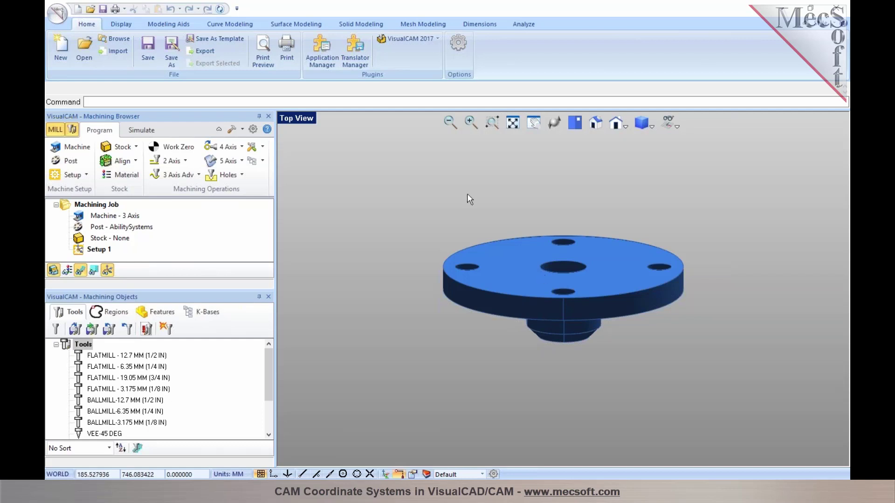
pyautogui.click(595, 123)
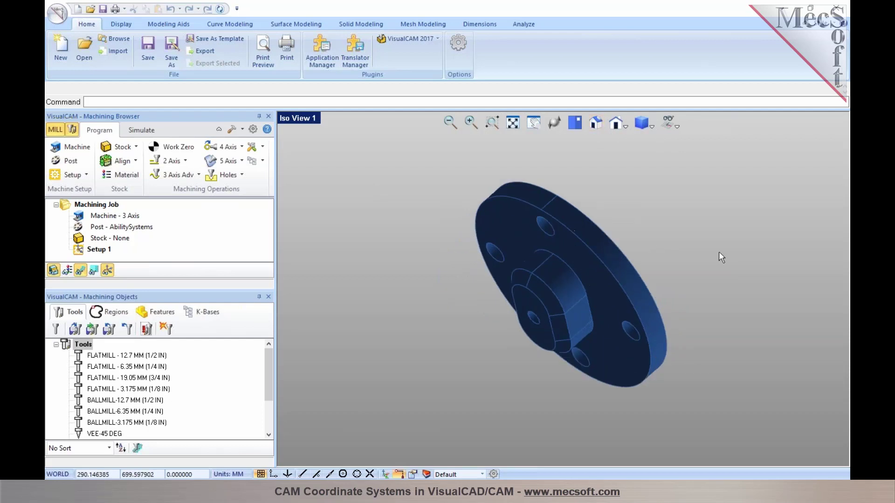
pyautogui.scroll(-5, 719, 251)
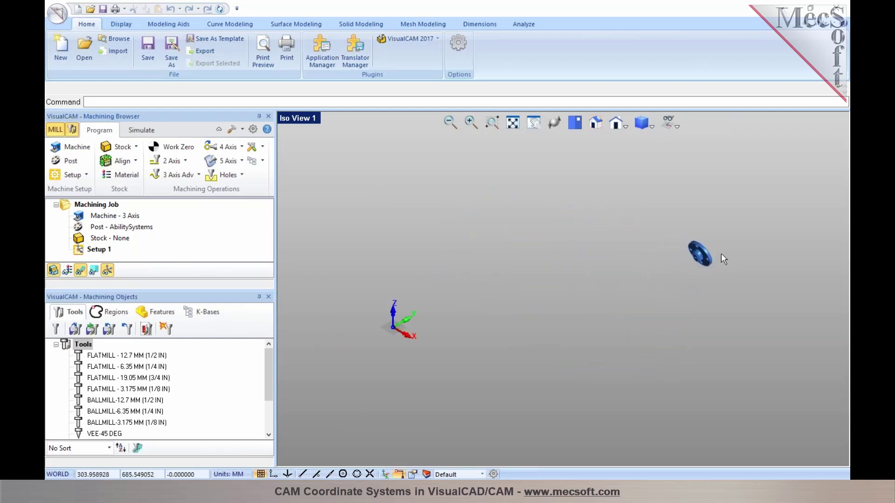
pyautogui.scroll(5, 721, 253)
# Step: Examine the flange's flat back face and center hole, and its tilt relative to the origin triad
pyautogui.moveTo(650, 238); pyautogui.dragTo(494, 284, button='middle')
pyautogui.scroll(2, 529, 173)
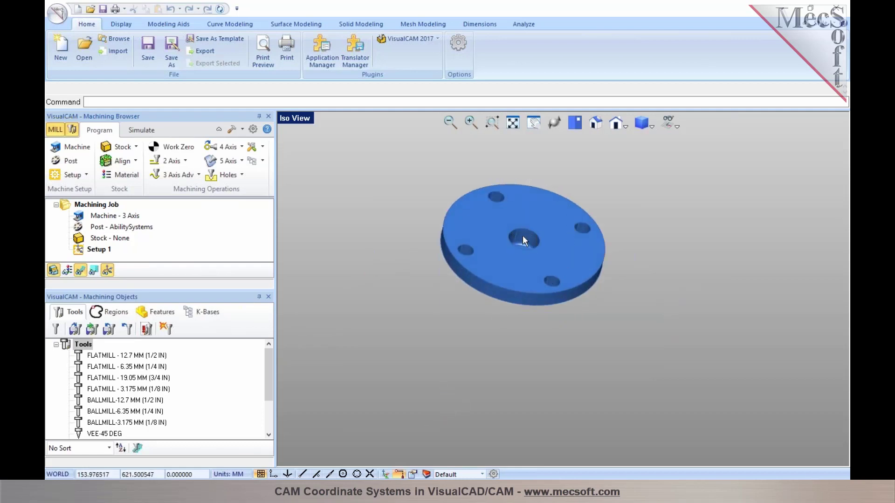
pyautogui.moveTo(538, 234); pyautogui.dragTo(600, 286, button='middle')
pyautogui.scroll(1, 600, 288)
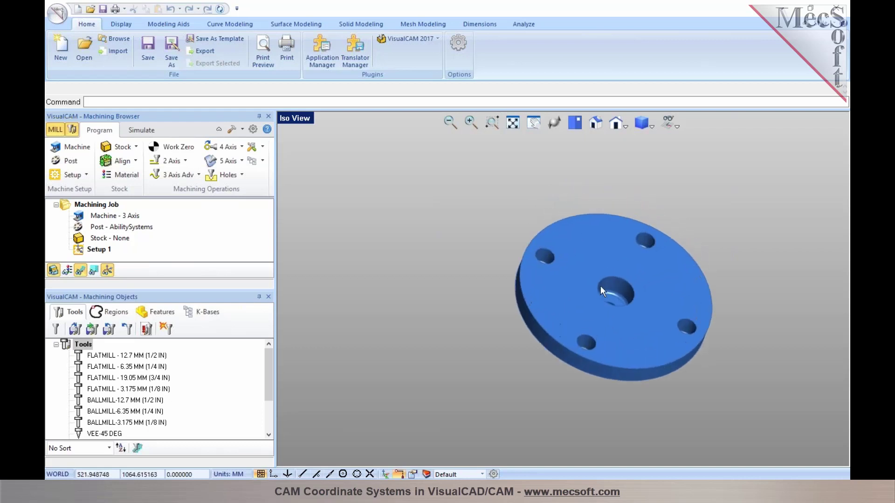
pyautogui.moveTo(629, 287); pyautogui.dragTo(617, 321, button='middle')
pyautogui.click(594, 319)
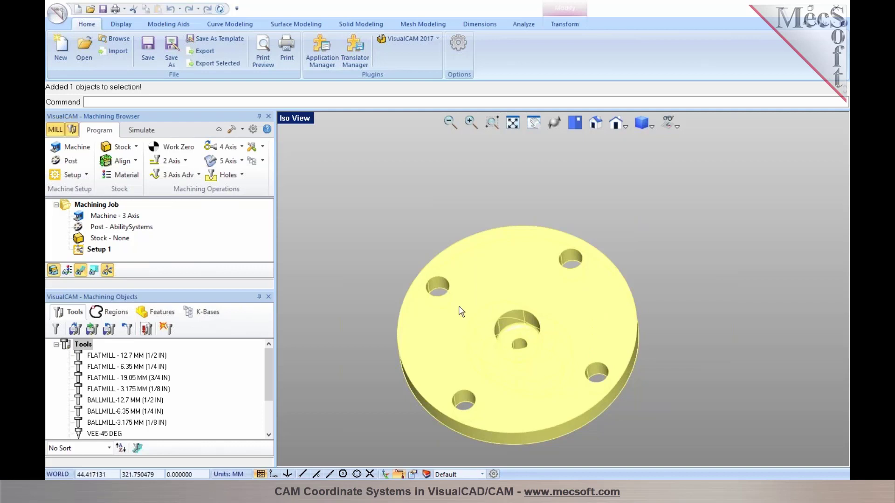
pyautogui.click(708, 291)
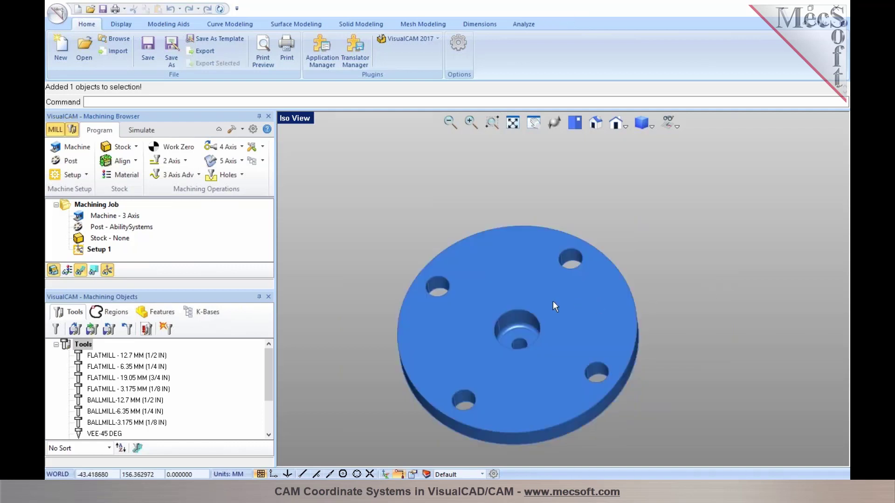
pyautogui.click(596, 126)
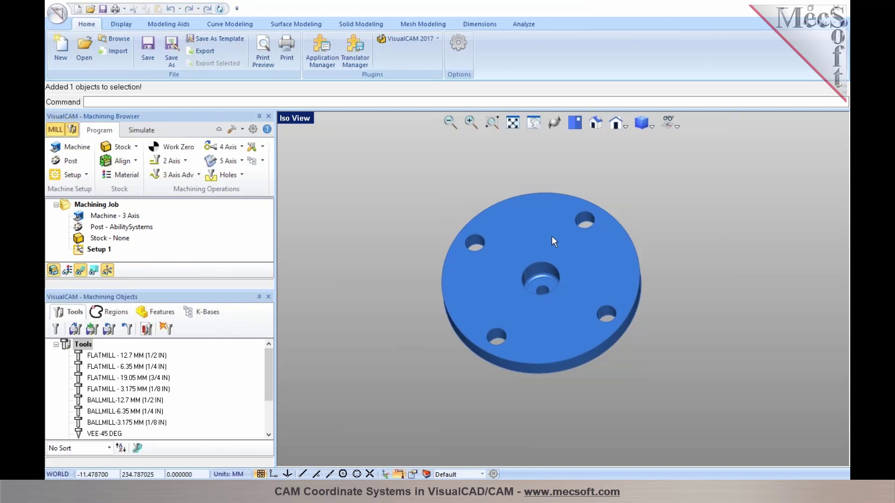
pyautogui.scroll(-2, 632, 259)
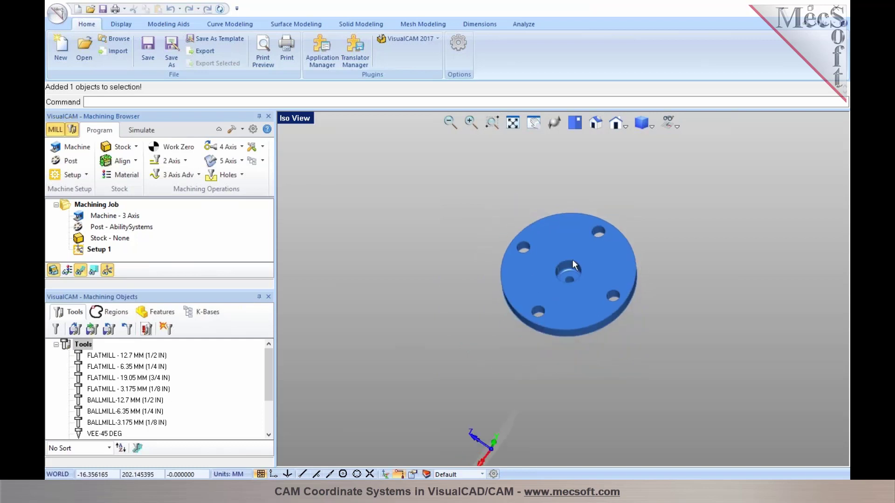
pyautogui.scroll(-1, 695, 275)
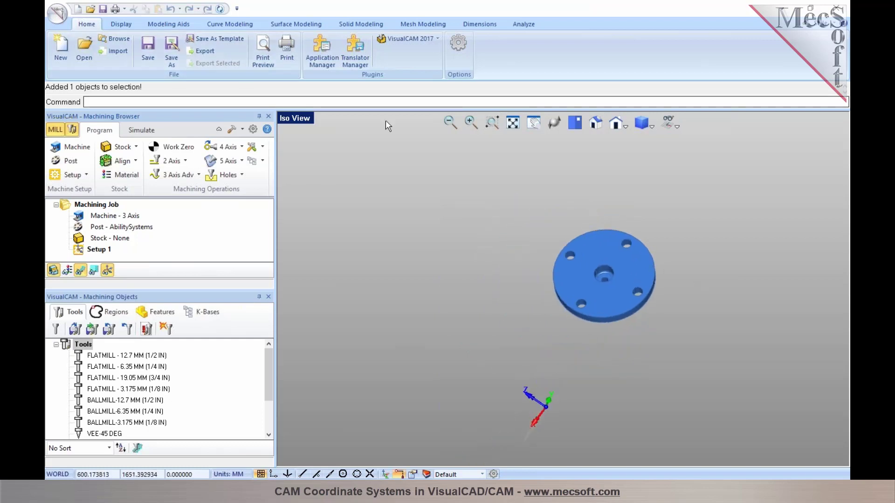
# Step: Define the C-Plane by three center-snapped points: origin at the flange's center hole, X and Y axes through two adjacent bolt holes
pyautogui.click(186, 24)
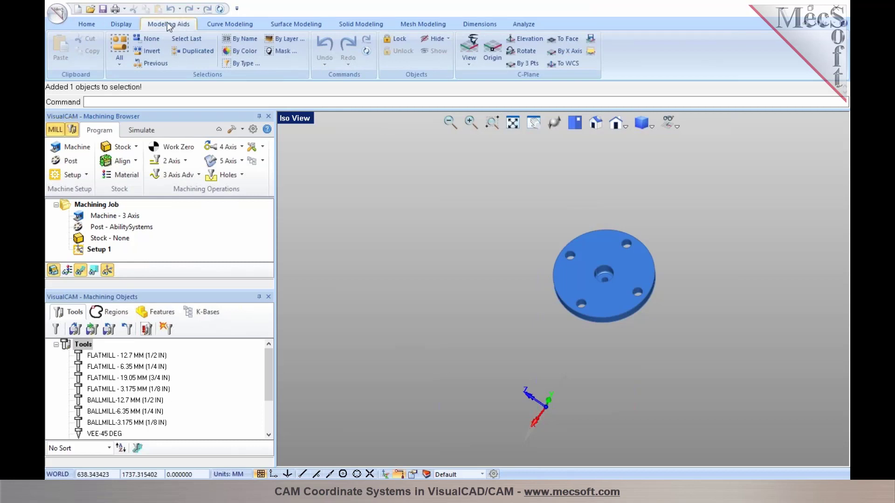
pyautogui.scroll(2, 596, 268)
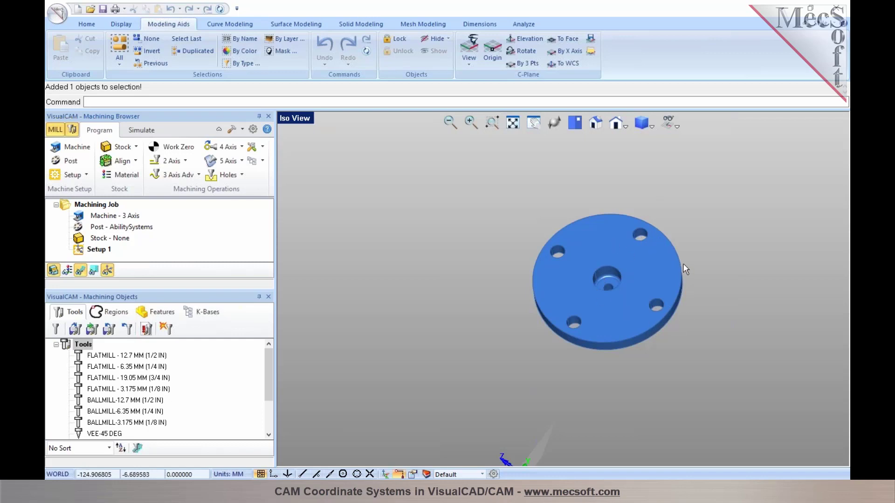
pyautogui.click(521, 66)
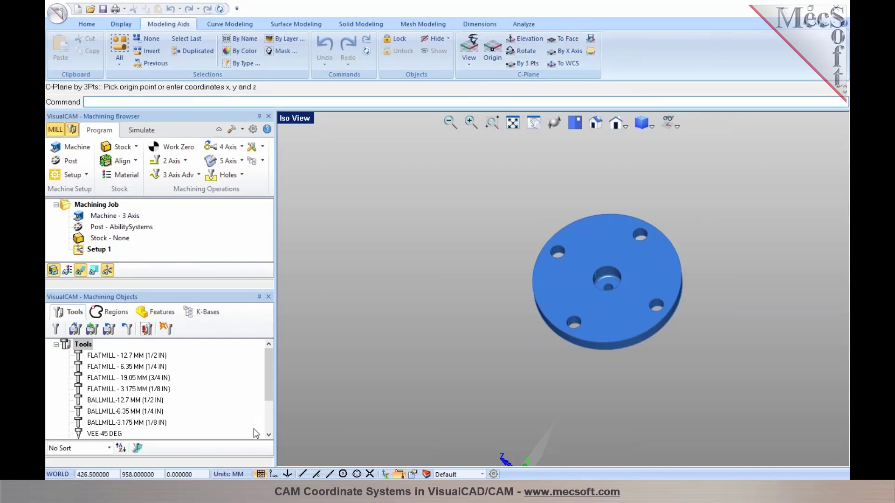
pyautogui.click(342, 474)
pyautogui.click(600, 289)
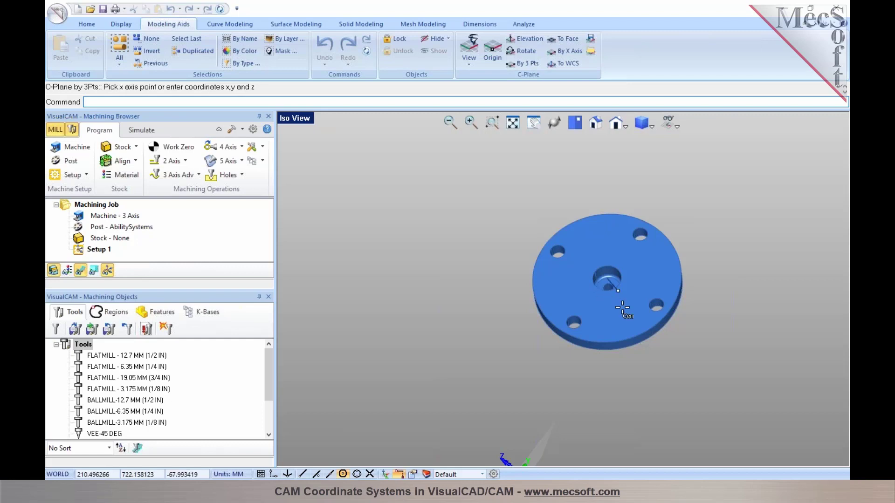
pyautogui.click(655, 305)
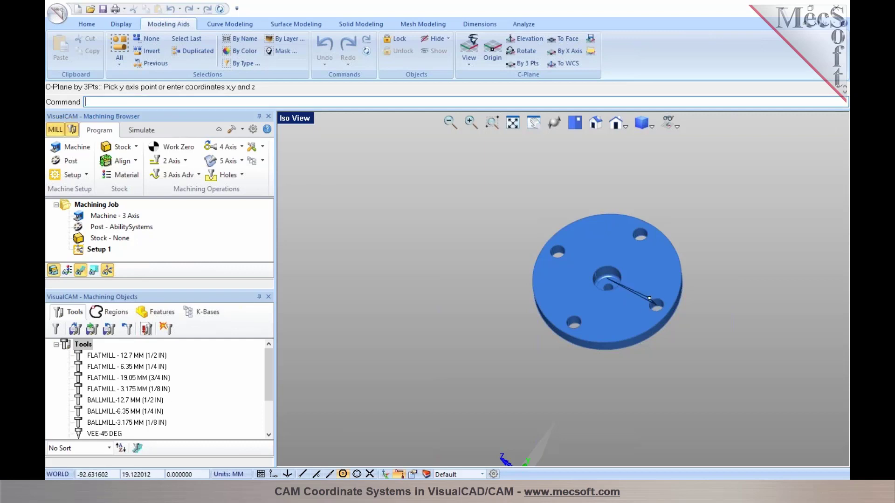
pyautogui.click(640, 235)
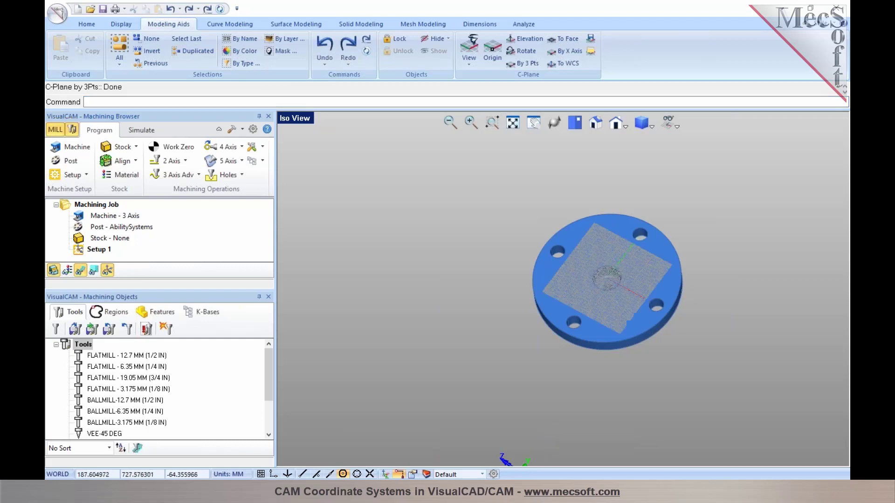
# Step: Align the view to the C-Plane on the flange's flat back face
pyautogui.scroll(3, 618, 263)
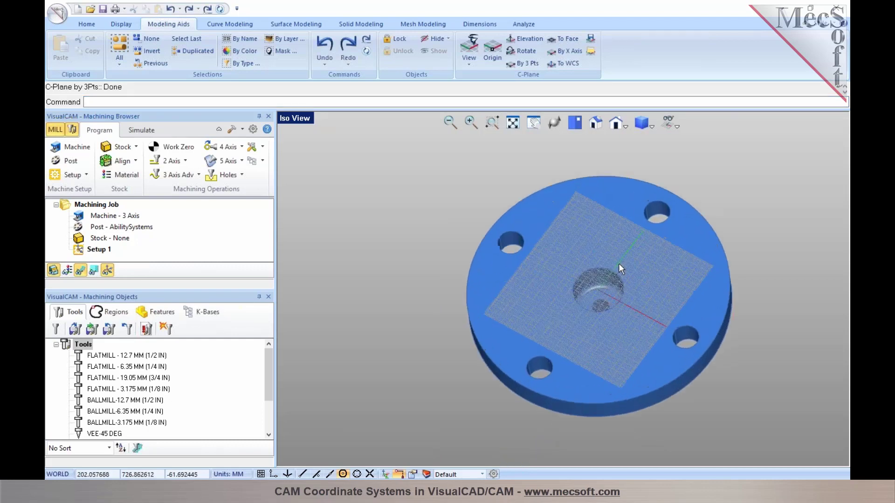
pyautogui.scroll(1, 619, 263)
pyautogui.moveTo(589, 310); pyautogui.dragTo(590, 308, button='middle')
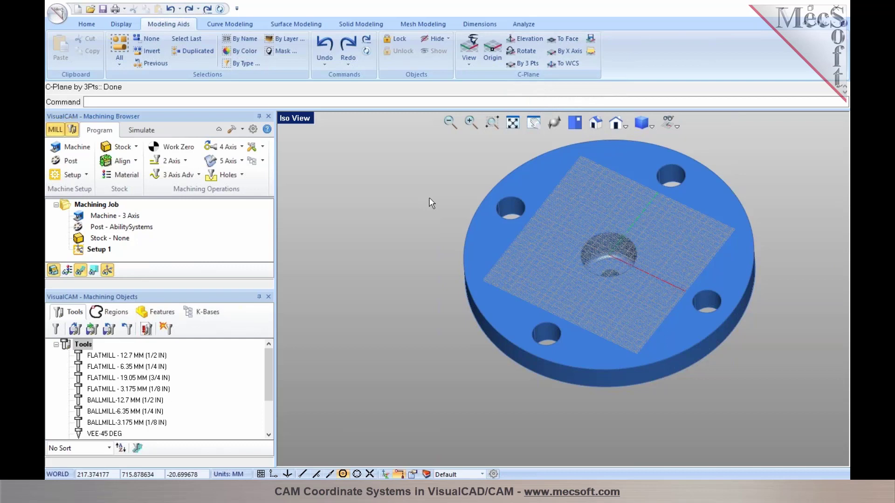
pyautogui.rightClick(372, 186)
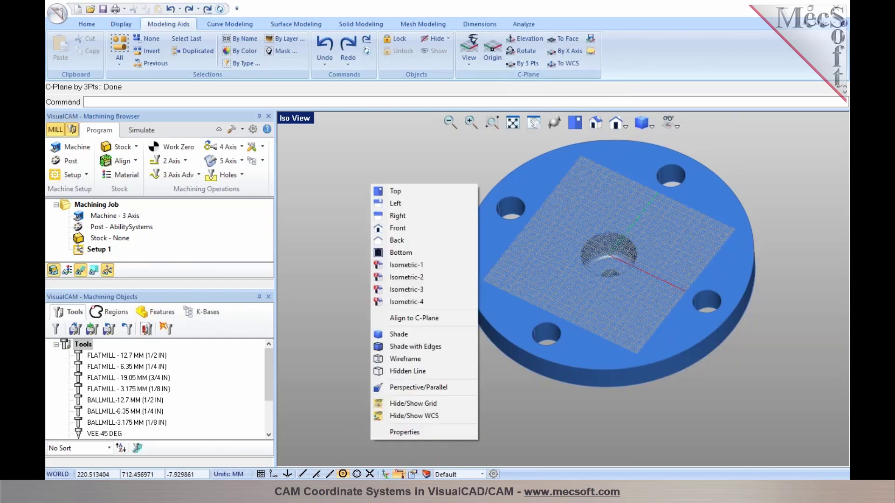
pyautogui.click(405, 318)
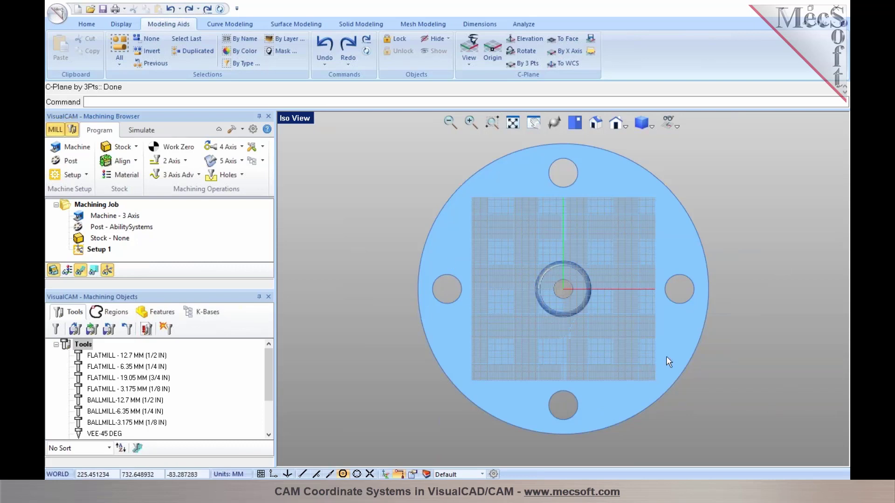
# Step: Select the whole flange and orient the part using Set As Current View Direction
pyautogui.scroll(-3, 458, 187)
pyautogui.moveTo(394, 136); pyautogui.dragTo(681, 417)
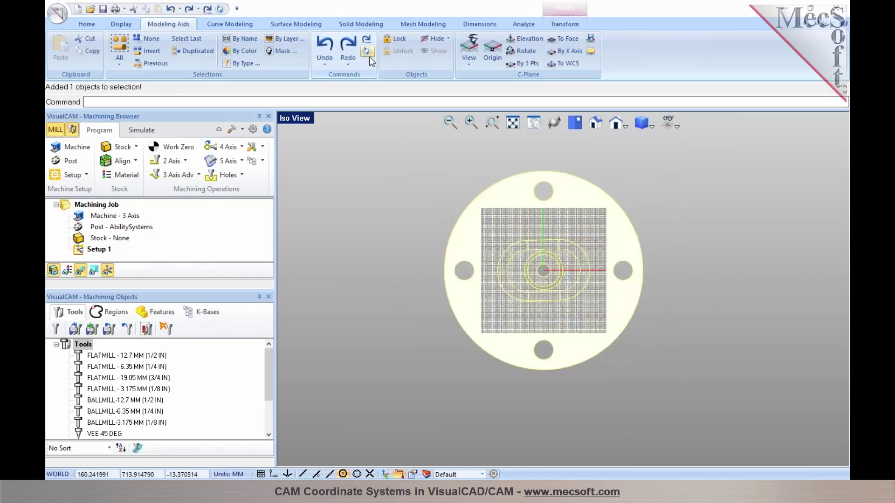
pyautogui.click(565, 24)
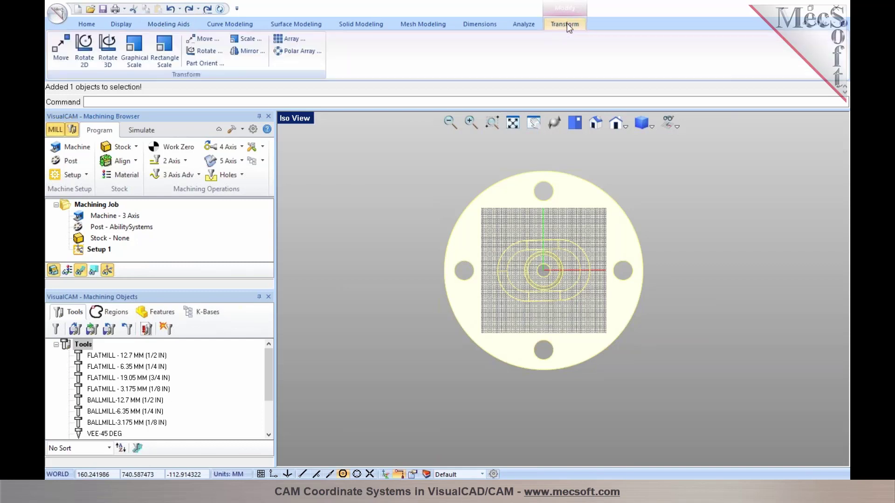
pyautogui.click(206, 63)
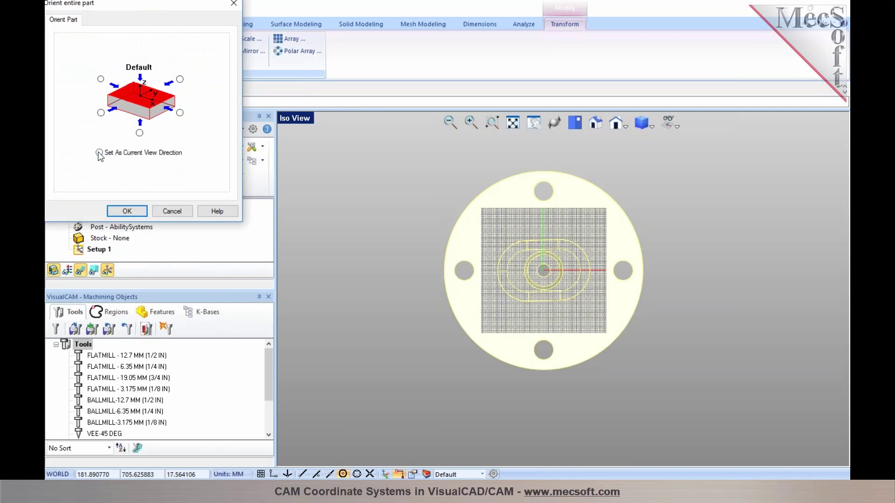
pyautogui.click(98, 153)
pyautogui.click(126, 211)
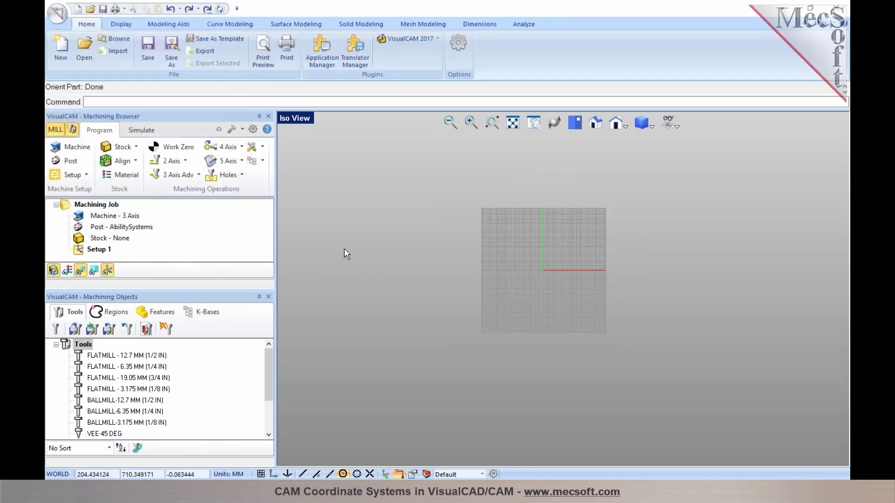
# Step: Reset the C-Plane to the world coordinate system and check the reoriented flange in top and isometric views
pyautogui.click(176, 26)
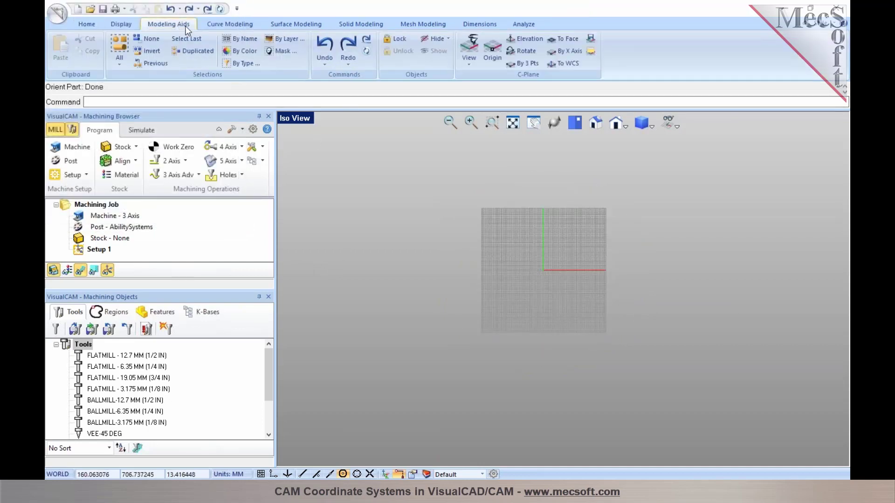
pyautogui.click(564, 66)
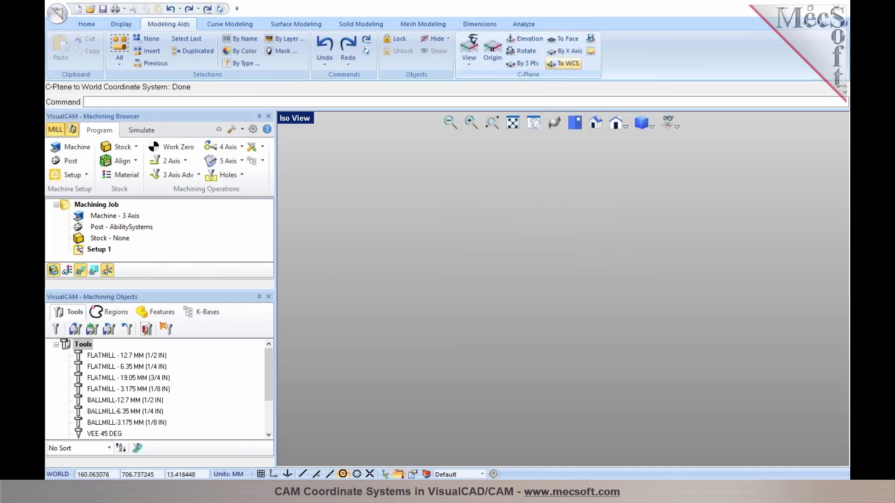
pyautogui.click(574, 126)
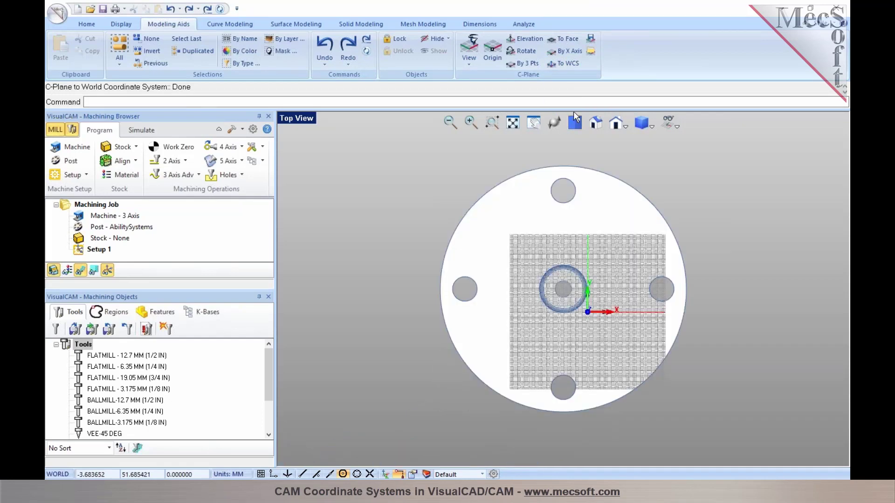
pyautogui.moveTo(552, 350); pyautogui.dragTo(529, 332, button='middle')
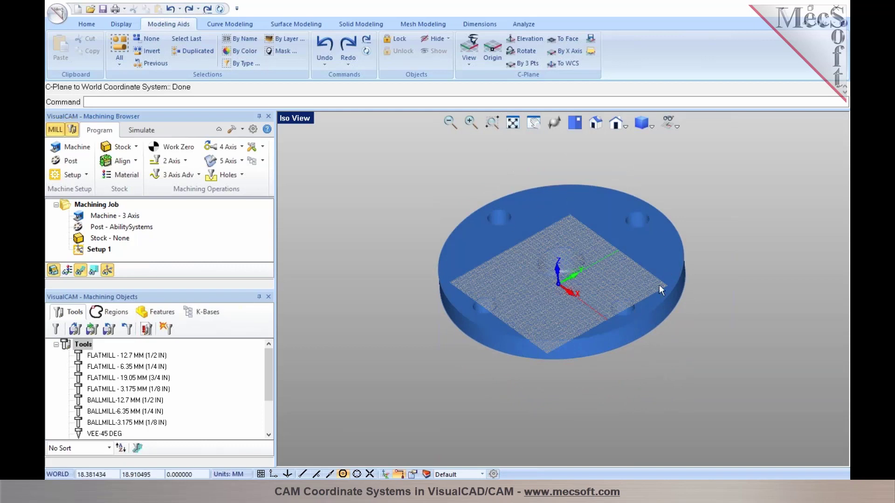
pyautogui.moveTo(565, 247); pyautogui.dragTo(584, 236, button='middle')
# Step: Check the flange's orientation in a quad viewport layout, and maximize the isometric viewport
pyautogui.click(296, 118)
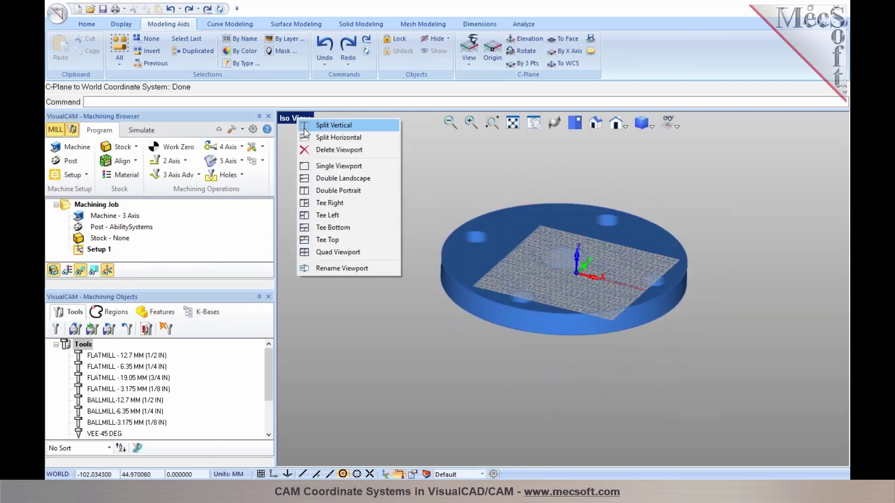
pyautogui.click(324, 252)
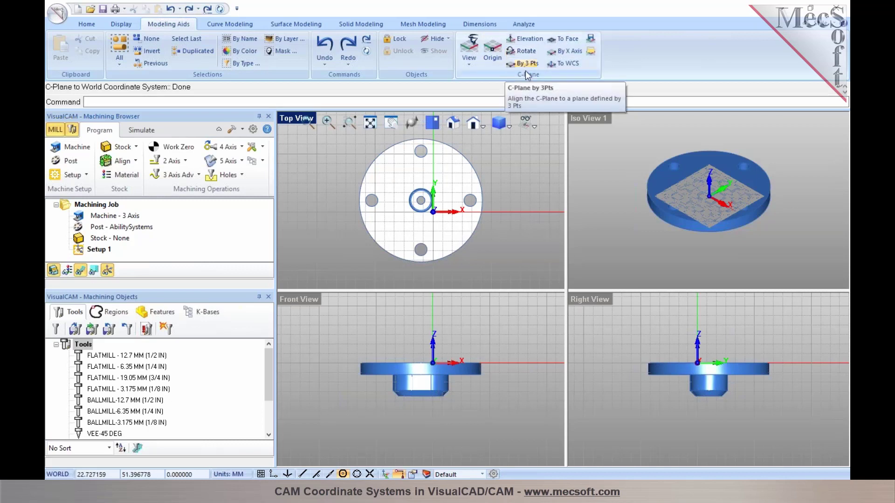
pyautogui.doubleClick(590, 120)
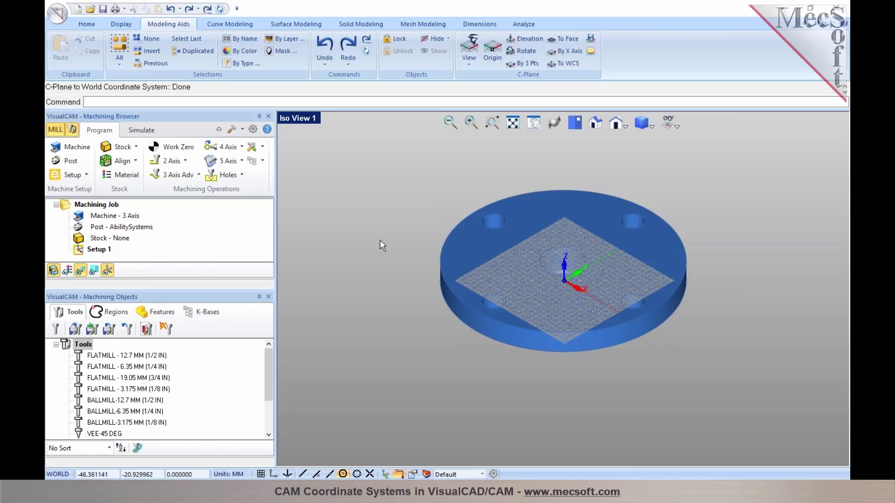
# Step: Create a cylinder stock along the Z axis sized from the model's bounding cylinder
pyautogui.click(116, 147)
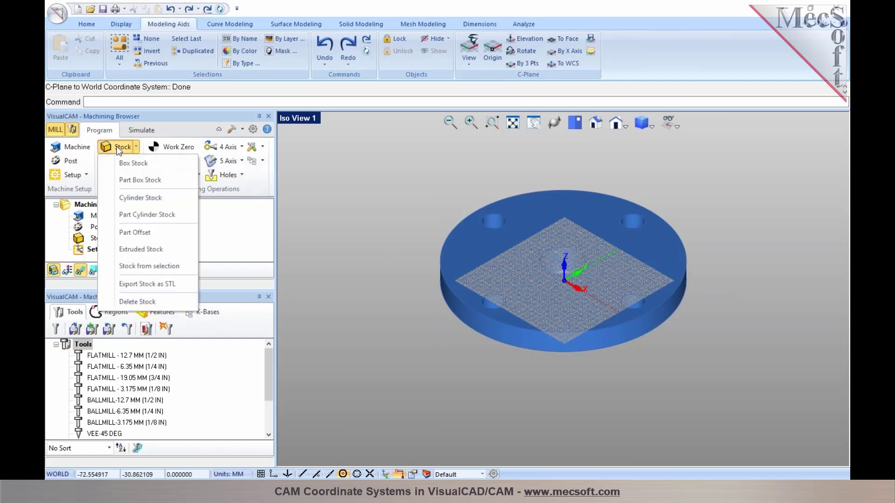
pyautogui.click(138, 198)
pyautogui.click(195, 278)
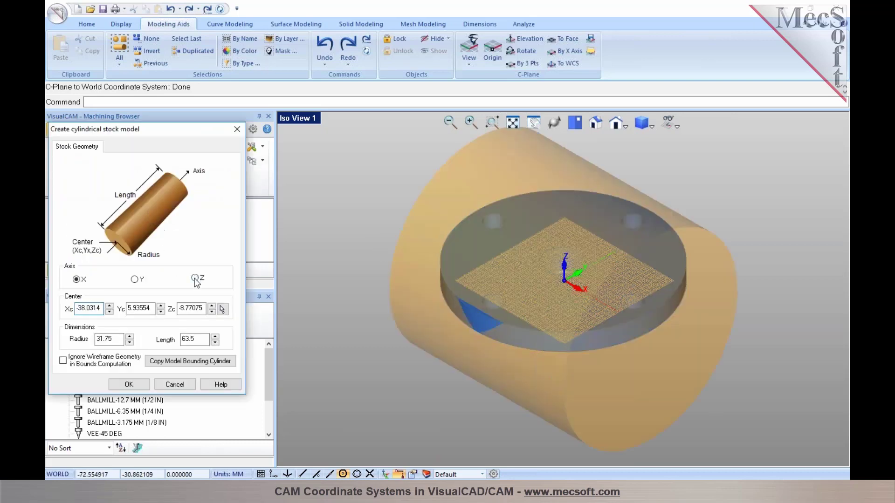
pyautogui.click(195, 363)
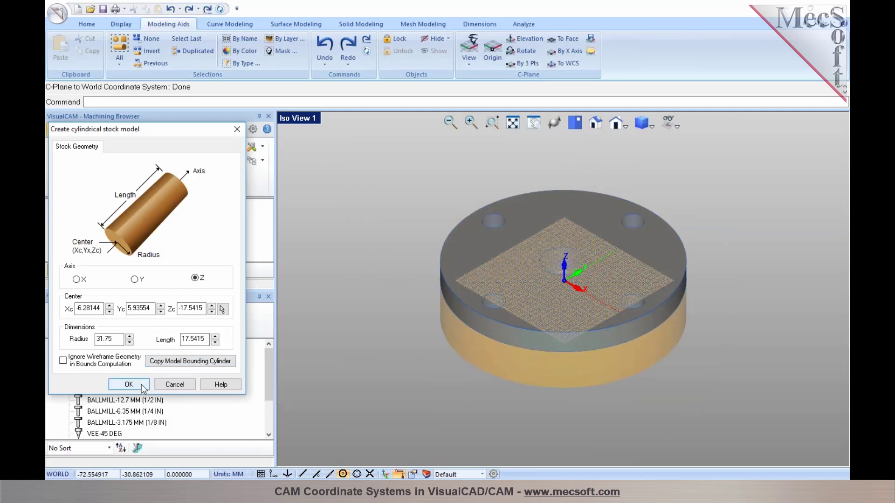
pyautogui.click(141, 385)
# Step: Set the world coordinate system origin to the stock box at the Highest Z face and Center zero position
pyautogui.click(119, 160)
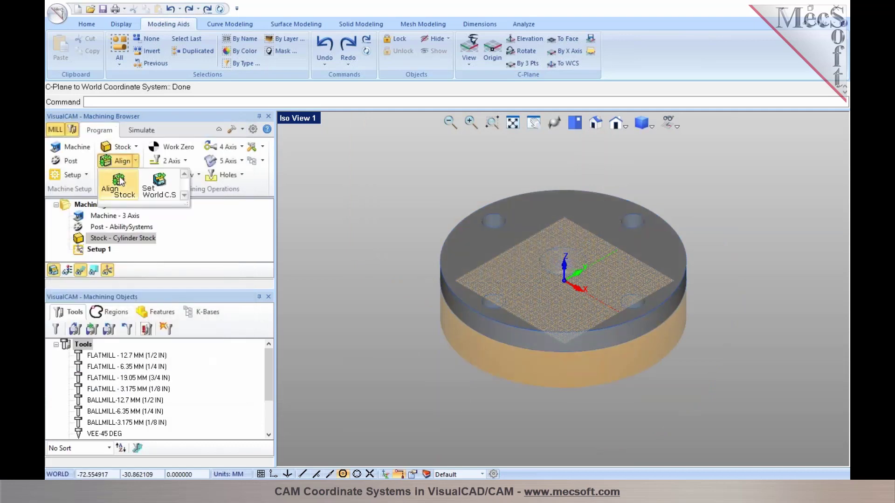
pyautogui.click(147, 190)
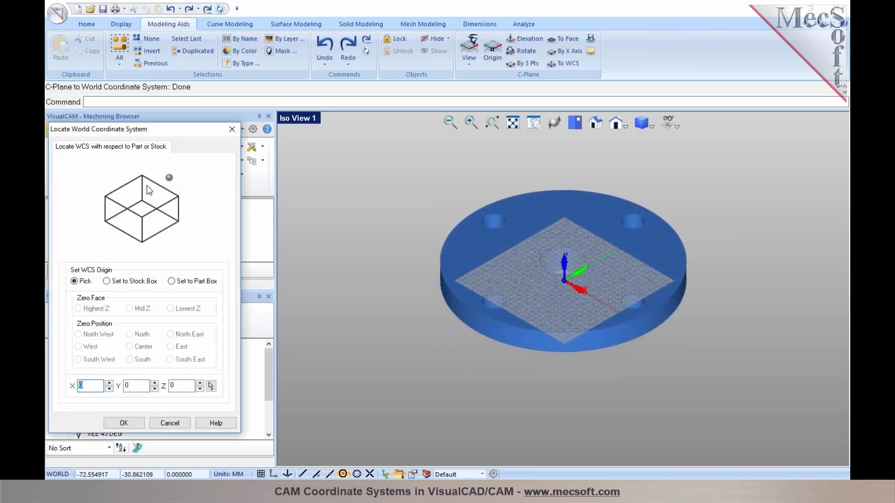
pyautogui.click(135, 282)
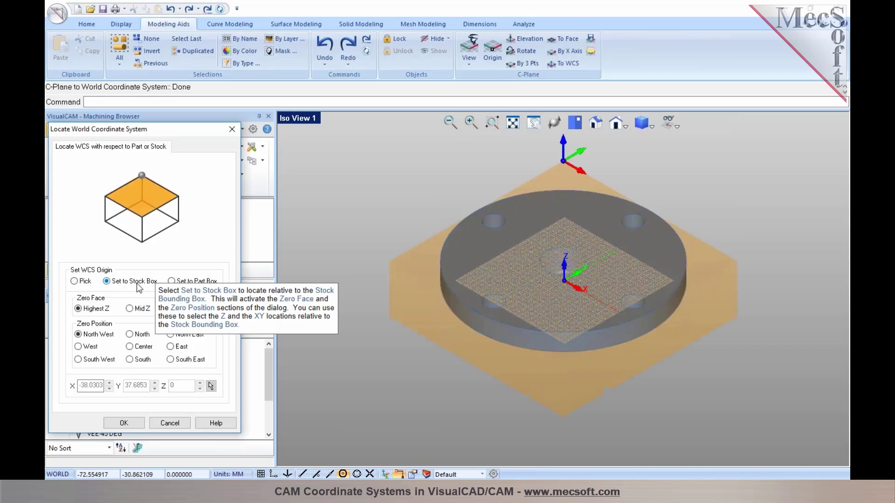
pyautogui.click(136, 349)
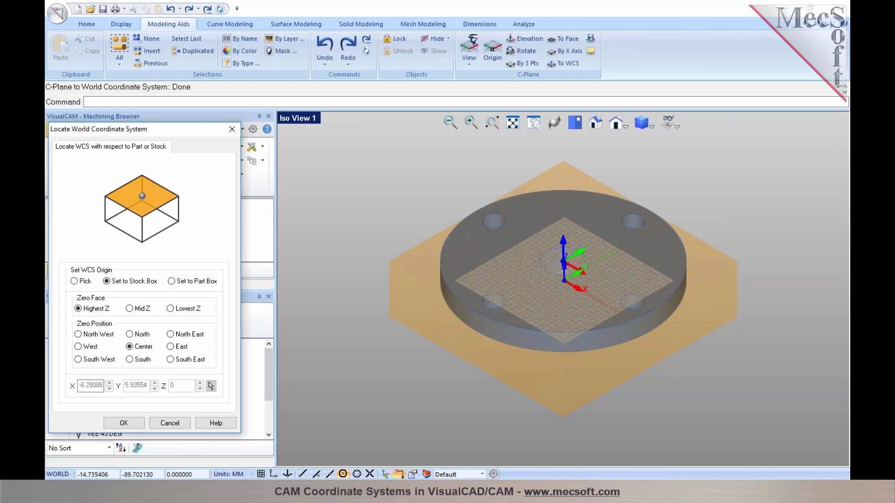
pyautogui.click(134, 422)
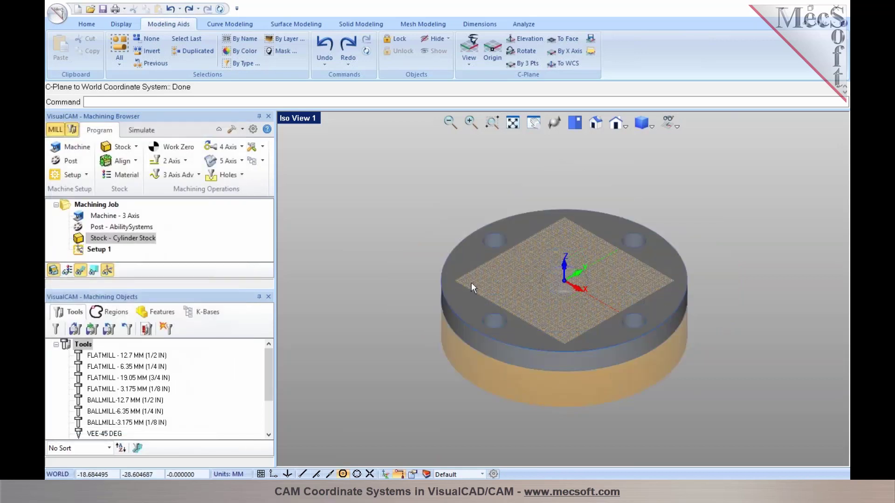
# Step: Hide the grid and examine the origin triad at the center of the flange's top face
pyautogui.click(669, 122)
pyautogui.click(699, 140)
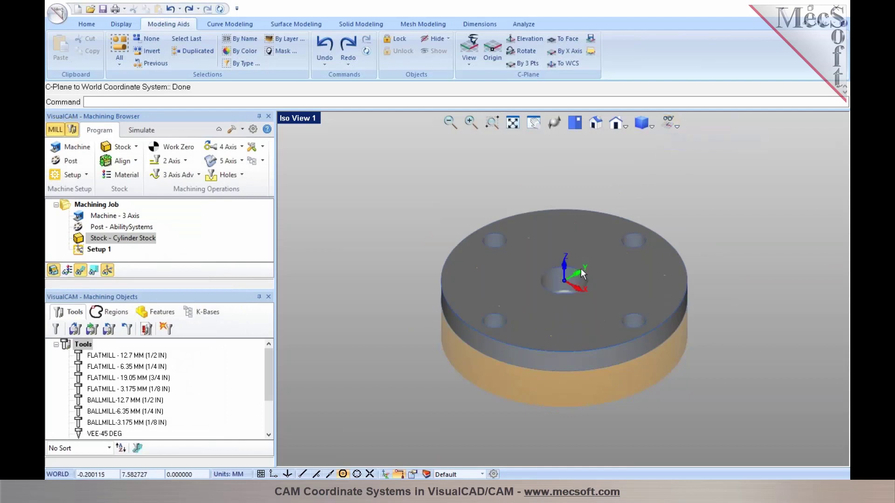
pyautogui.scroll(3, 573, 275)
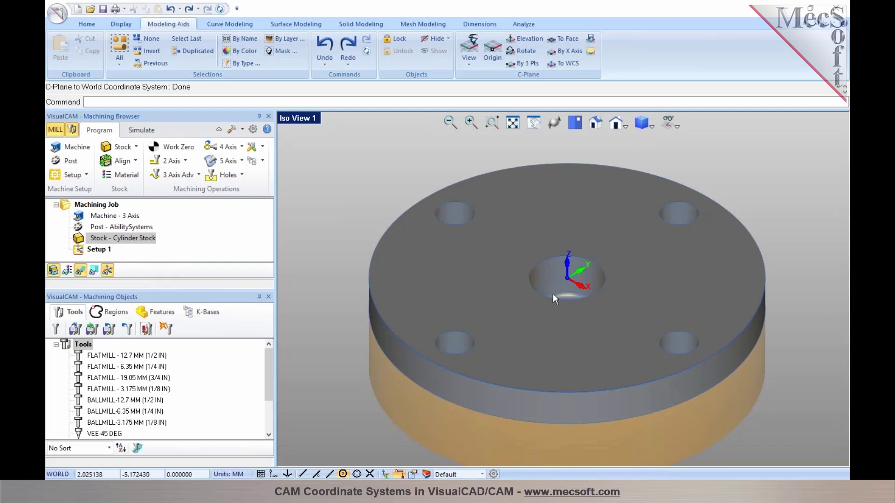
pyautogui.scroll(-3, 560, 242)
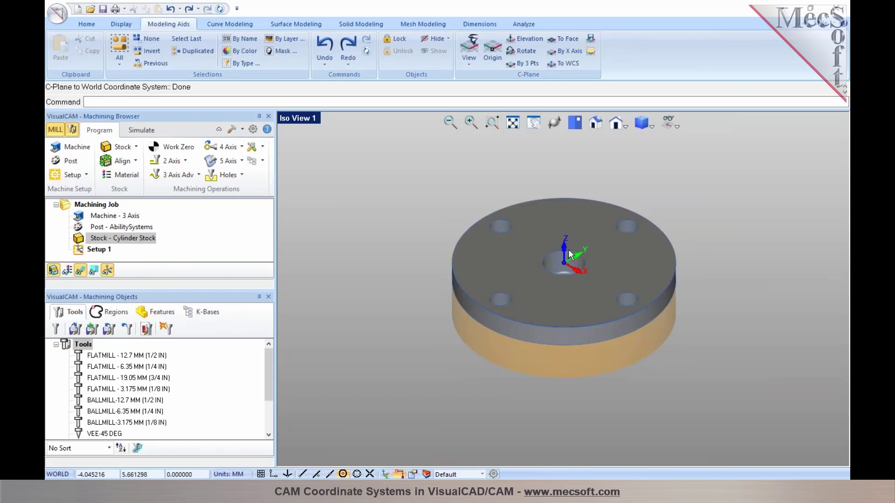
pyautogui.scroll(2, 577, 257)
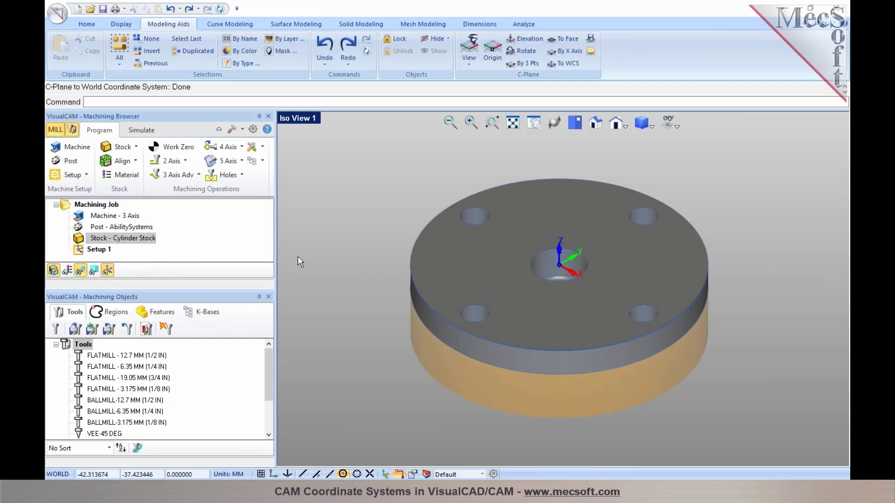
# Step: Start a 2 1/2 Axis Profiling operation and select the flange's outer top edge as the machining region
pyautogui.moveTo(212, 290); pyautogui.dragTo(211, 330)
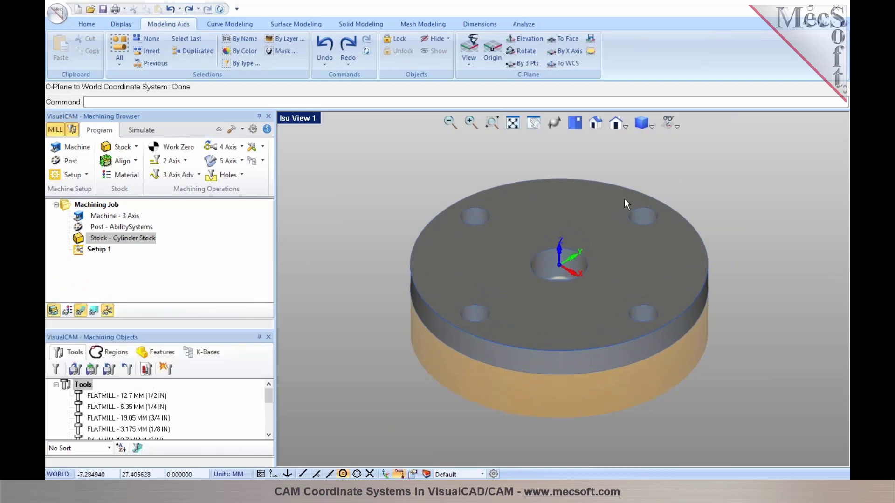
pyautogui.click(181, 160)
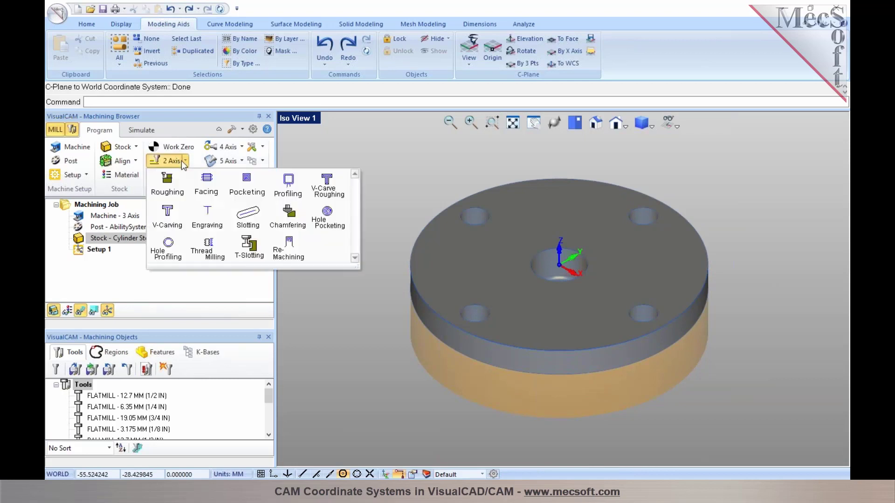
pyautogui.click(274, 182)
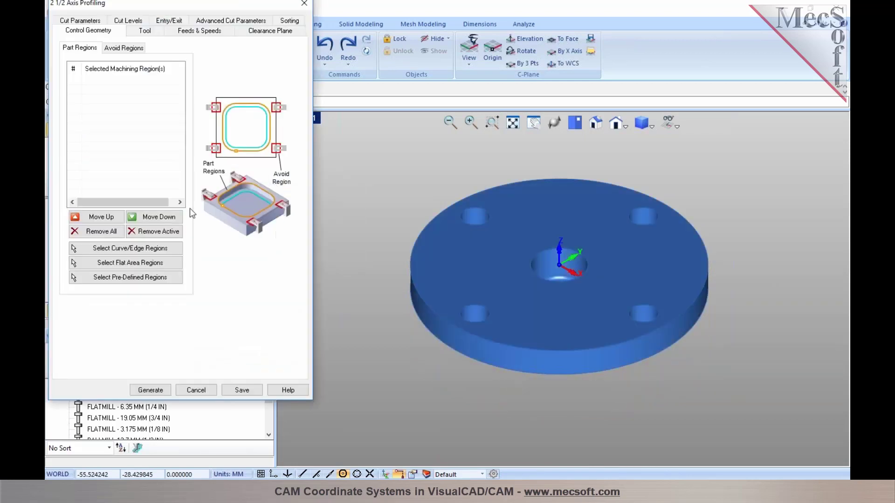
pyautogui.click(126, 248)
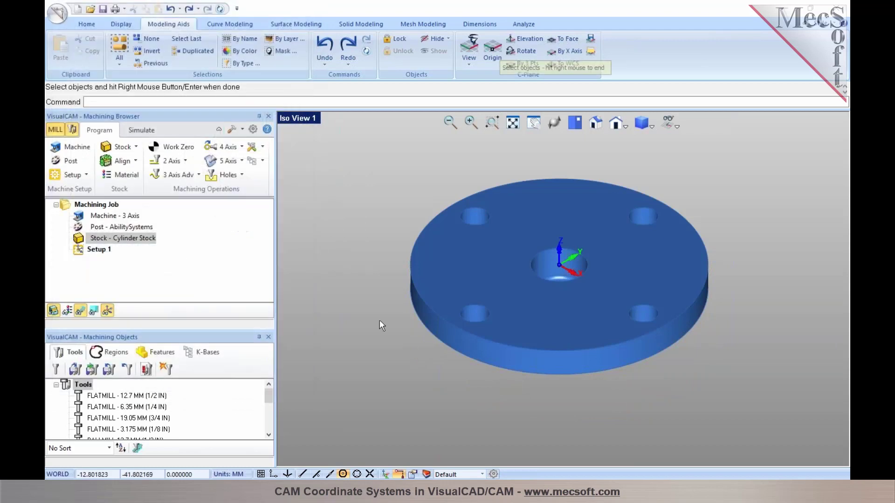
pyautogui.click(441, 317)
pyautogui.rightClick(441, 317)
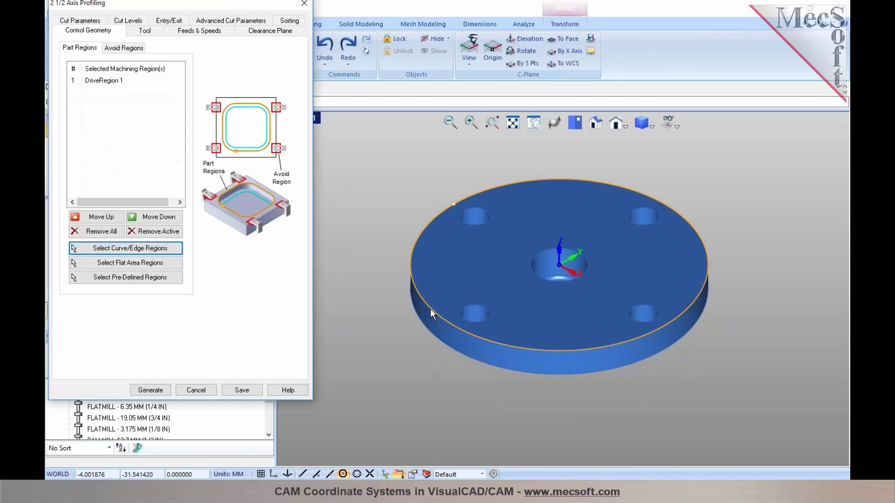
# Step: Assign the FLATMILL - 6.35 MM (1/4 IN) tool, set the cut direction to Climb (Down Cut), and generate the profiling toolpath
pyautogui.click(139, 30)
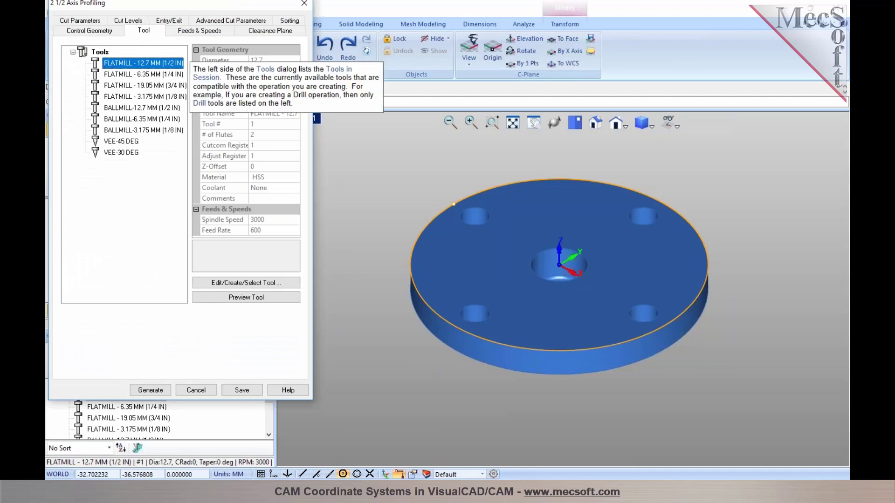
pyautogui.click(97, 73)
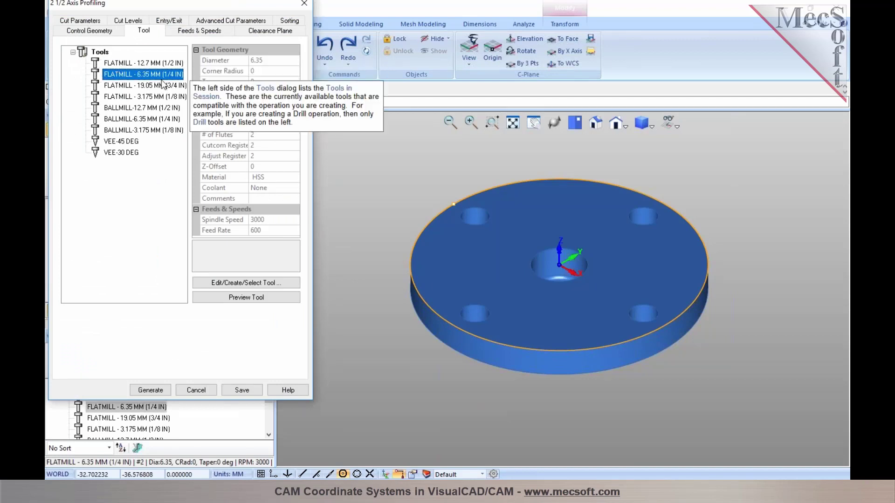
pyautogui.click(80, 21)
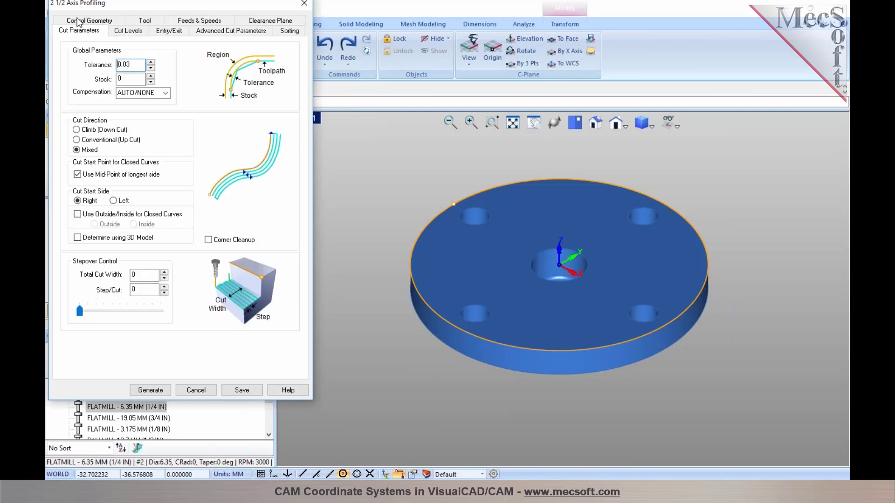
pyautogui.click(87, 131)
pyautogui.click(140, 391)
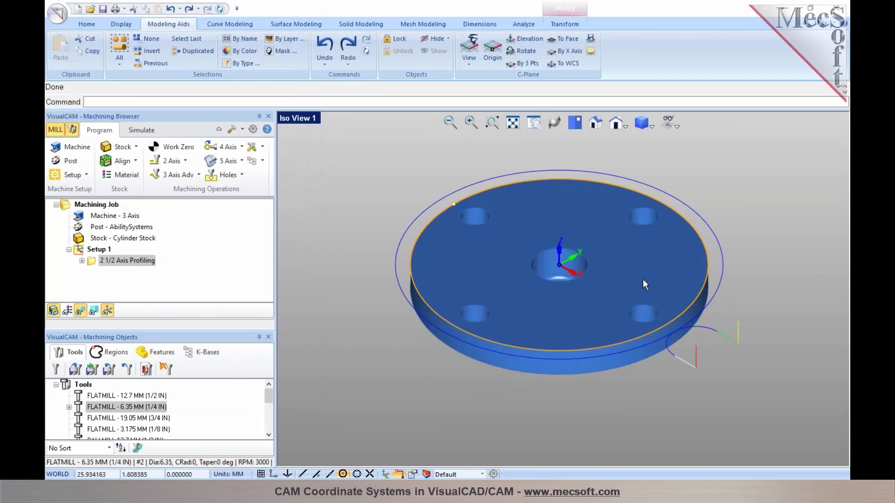
# Step: Post the 2 1/2 Axis Profiling operation to the Desktop as MILL PartOrient-4_2 1_2 Axis Profiling.nc using the AbilitySystems post
pyautogui.click(98, 250)
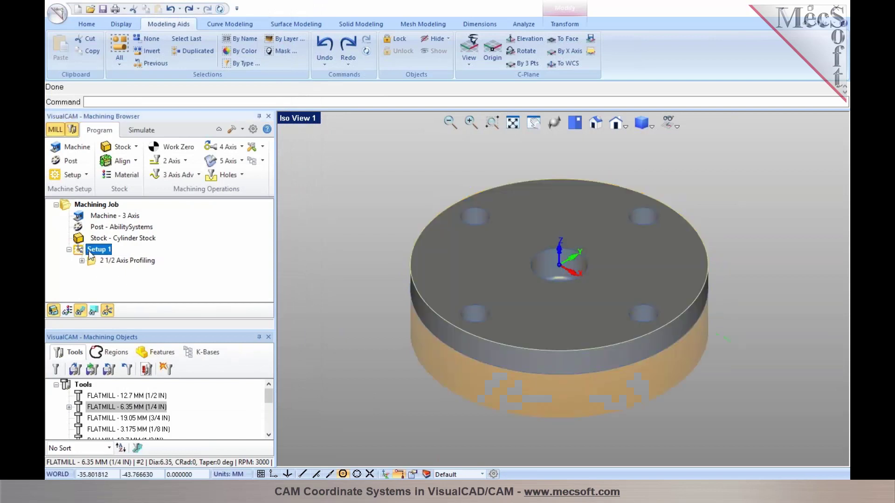
pyautogui.click(96, 260)
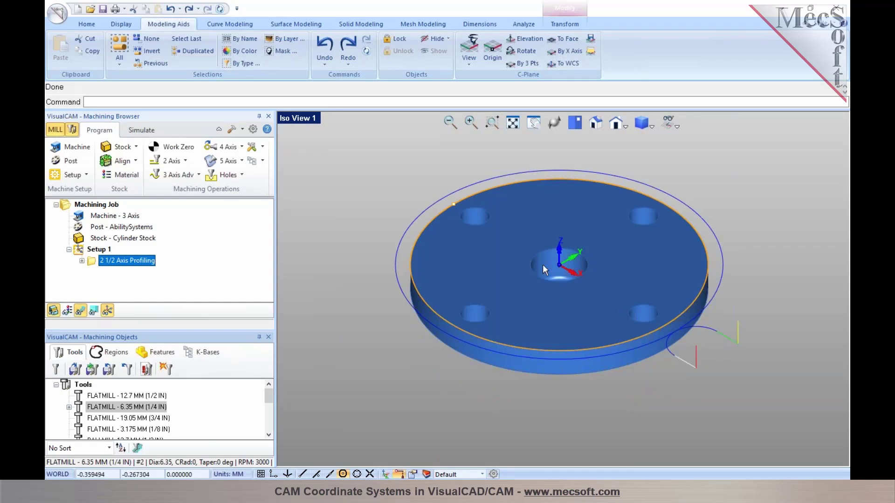
pyautogui.rightClick(143, 266)
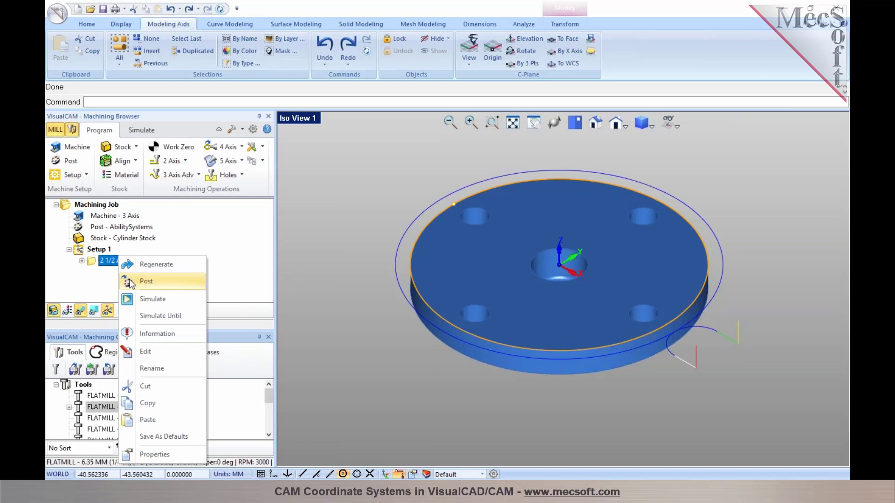
pyautogui.click(132, 281)
pyautogui.click(326, 196)
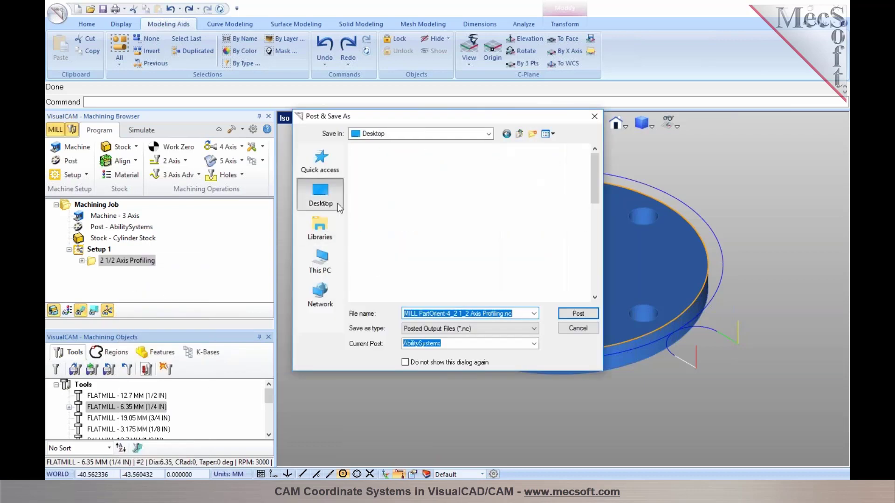
pyautogui.click(578, 313)
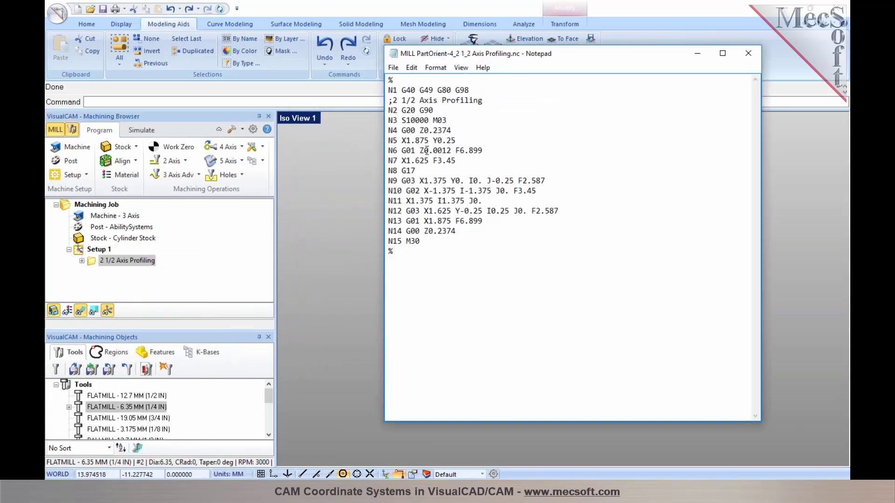
# Step: Place the posted G-code beside the model and compare the N5 coordinates X1.875 Y0.25 with the toolpath's position relative to the origin
pyautogui.moveTo(483, 61); pyautogui.dragTo(762, 144)
pyautogui.scroll(-3, 447, 192)
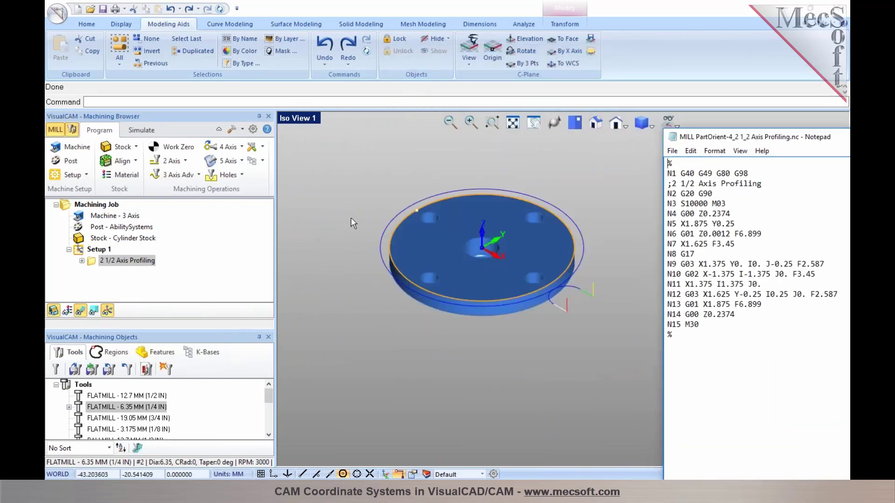
pyautogui.scroll(1, 603, 251)
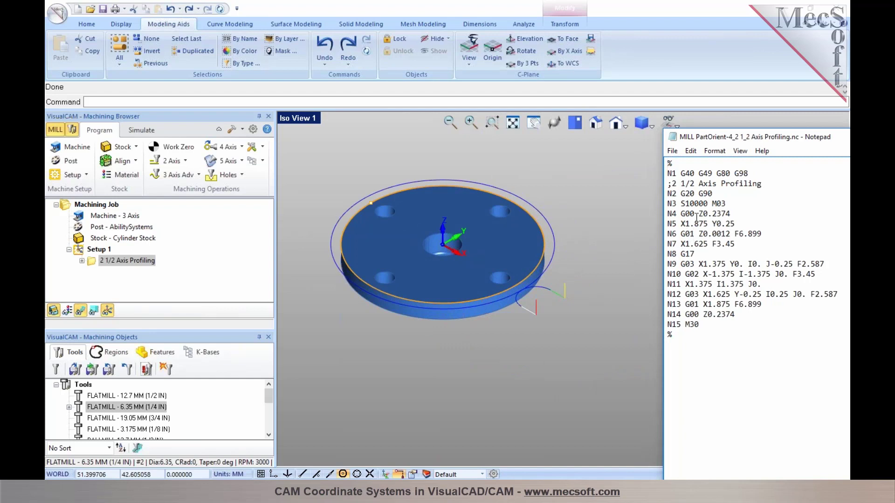
pyautogui.moveTo(681, 224); pyautogui.dragTo(729, 226)
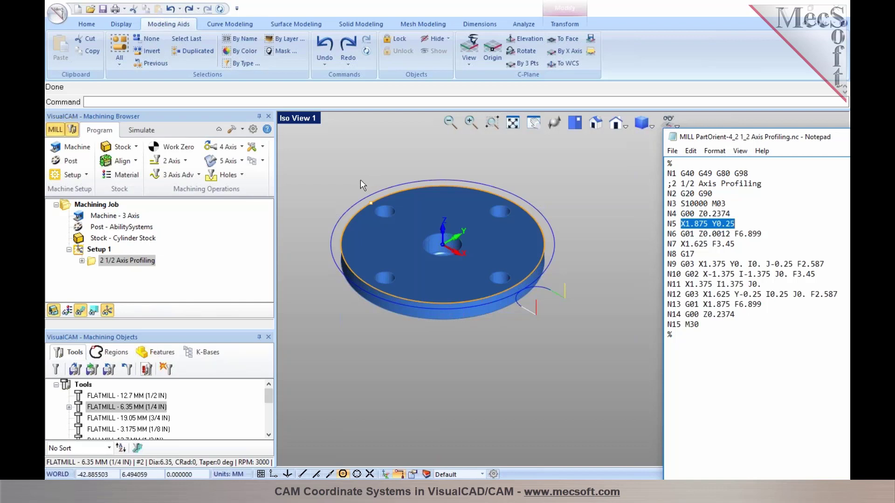
# Step: Switch back to VisualCAM and save the part file with its profiling operation
pyautogui.click(327, 172)
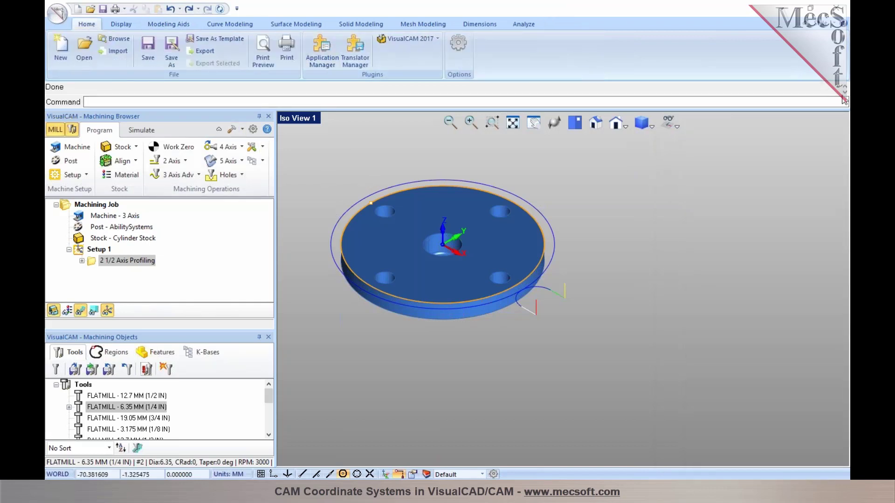
pyautogui.click(148, 47)
pyautogui.click(630, 322)
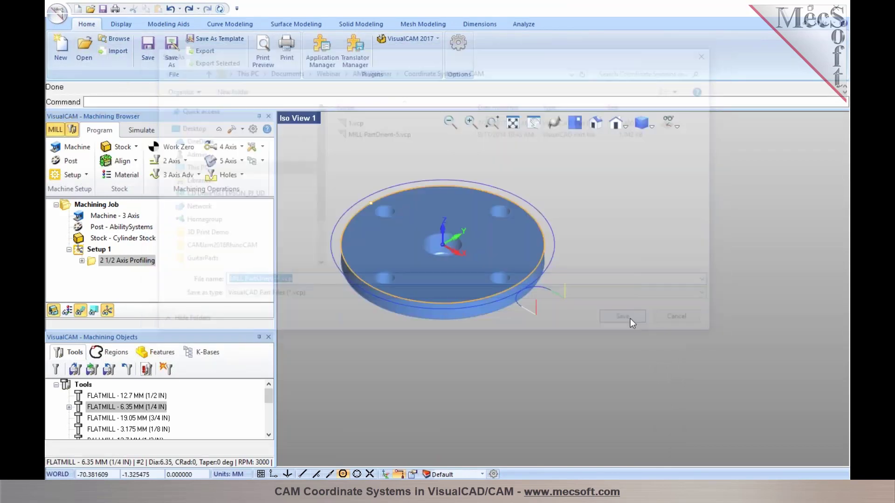
# Step: Select the tilted flange solid and explode it into separate surfaces
pyautogui.scroll(2, 309, 186)
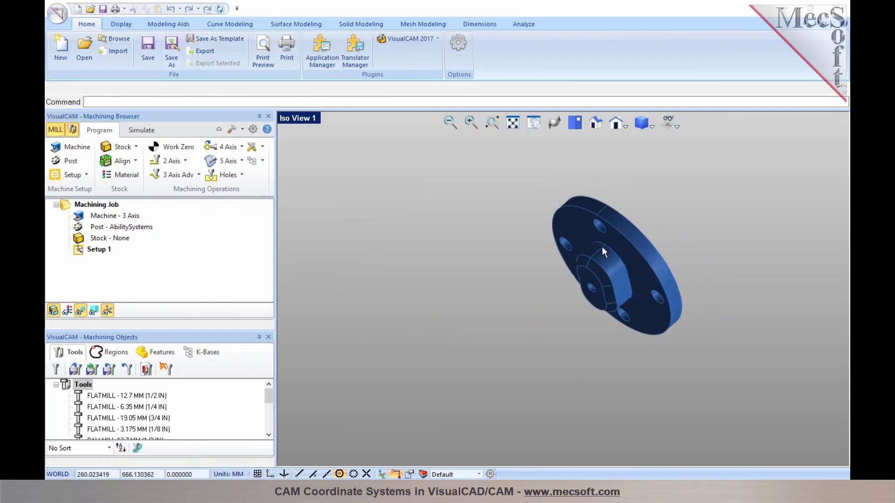
pyautogui.scroll(2, 602, 252)
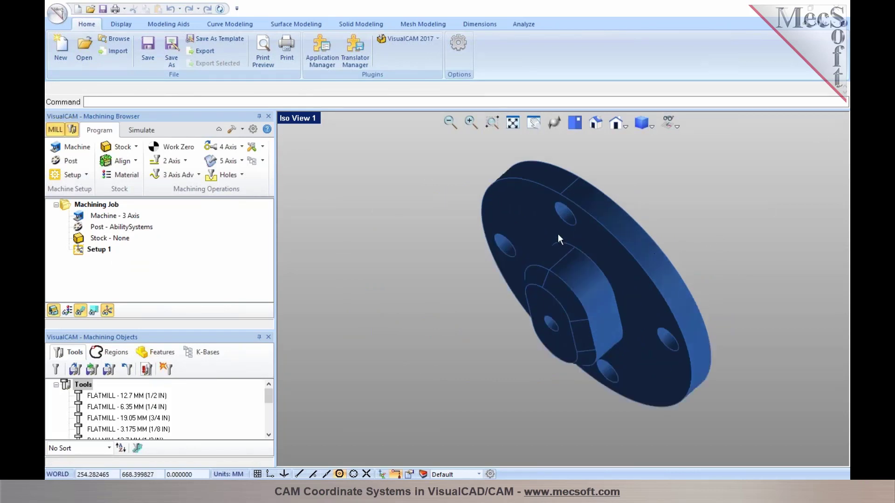
pyautogui.scroll(-2, 553, 235)
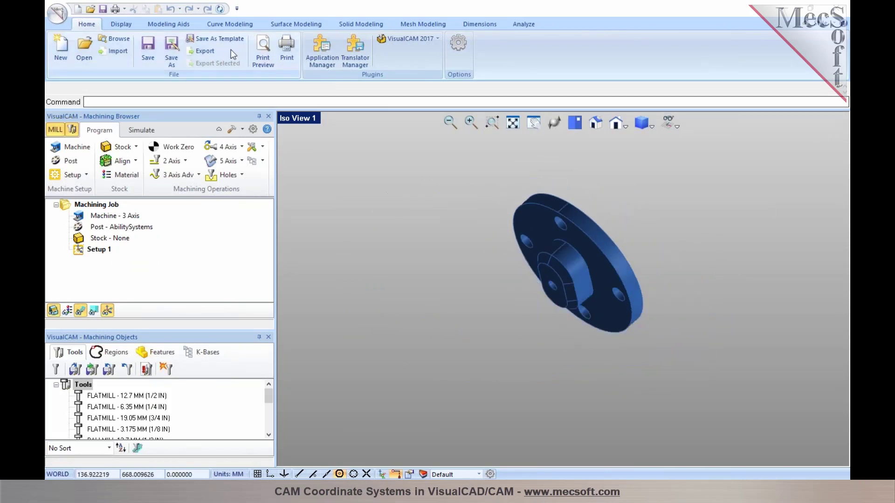
pyautogui.click(178, 25)
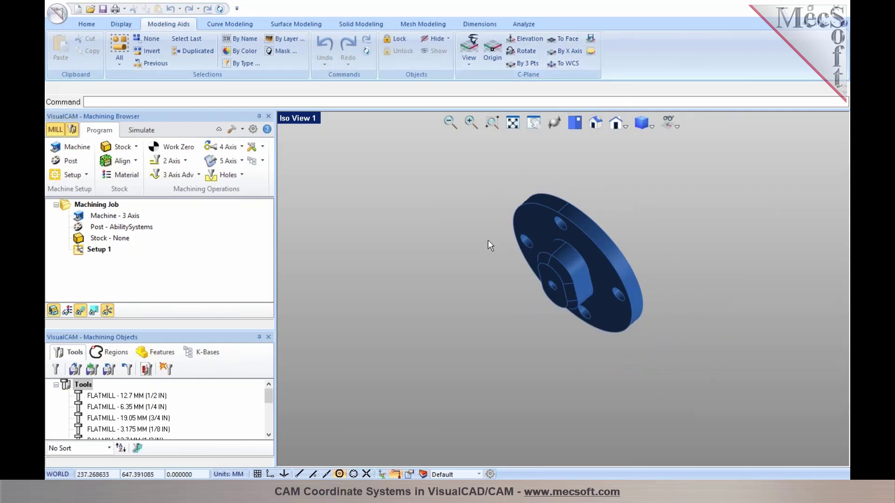
pyautogui.rightClick(399, 227)
pyautogui.click(369, 214)
pyautogui.click(546, 237)
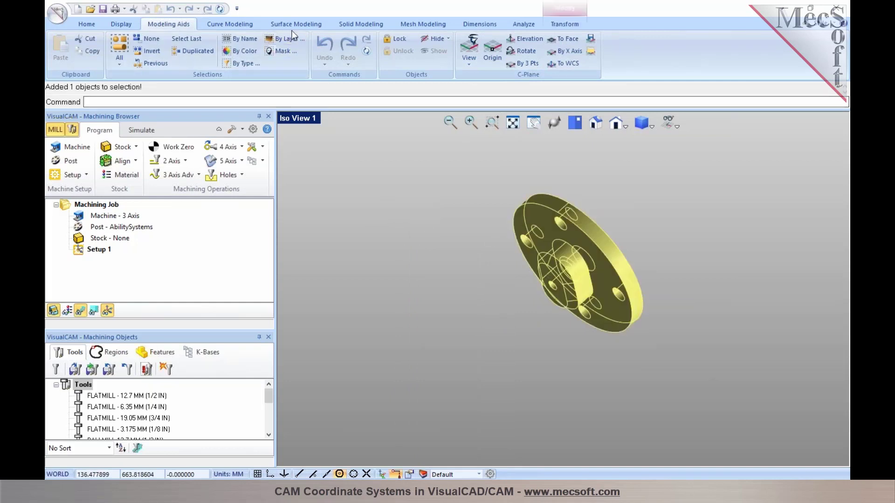
pyautogui.click(310, 28)
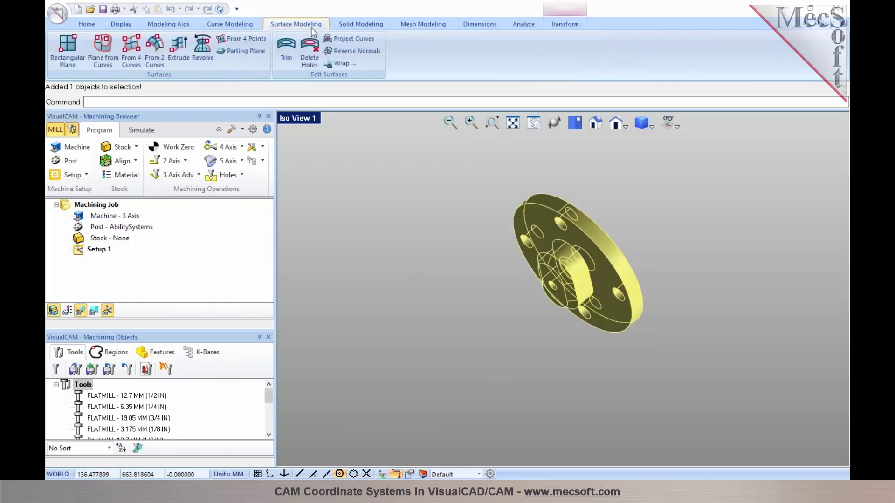
pyautogui.click(350, 27)
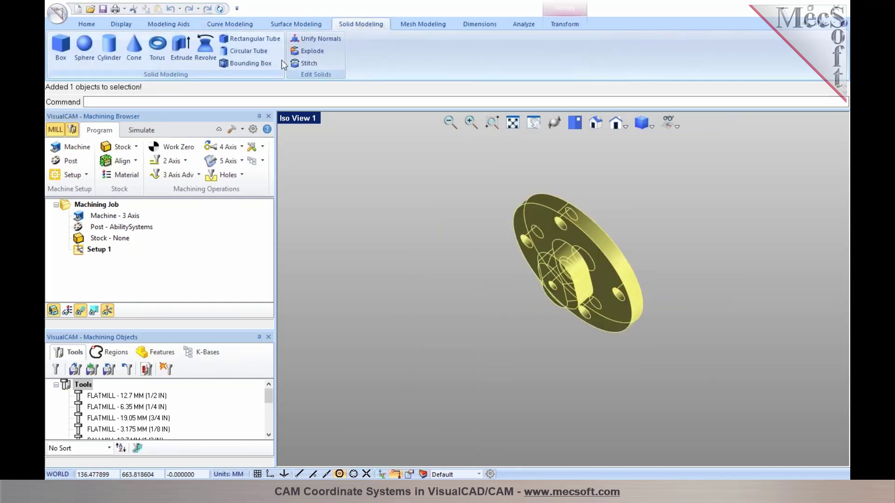
pyautogui.click(309, 51)
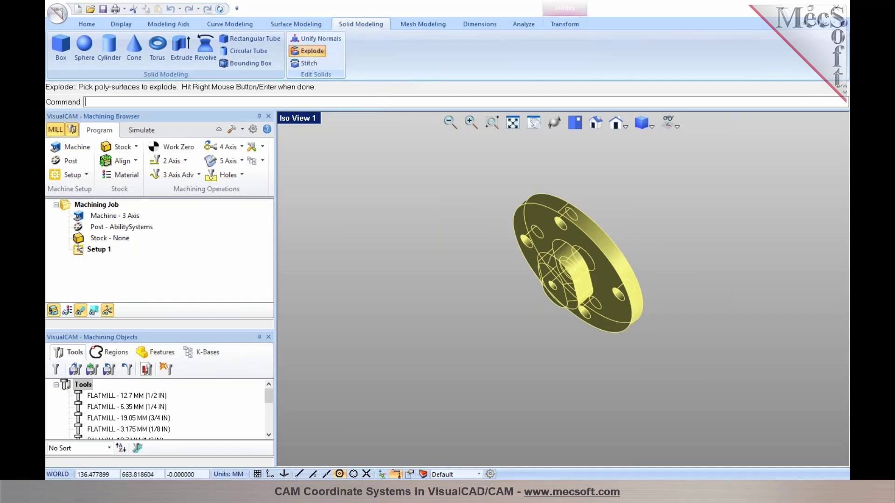
# Step: Check that the flange's faces are separate by selecting the hub's curved face, and clear the selection
pyautogui.scroll(2, 626, 253)
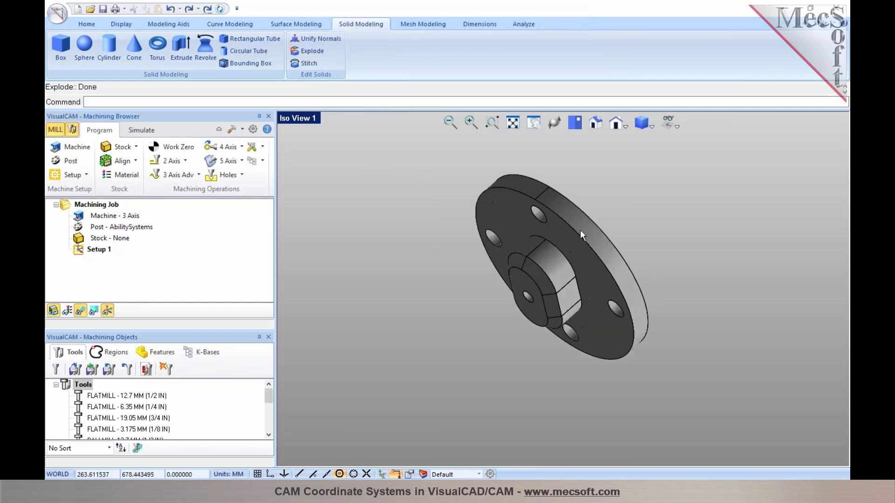
pyautogui.click(571, 236)
pyautogui.click(555, 268)
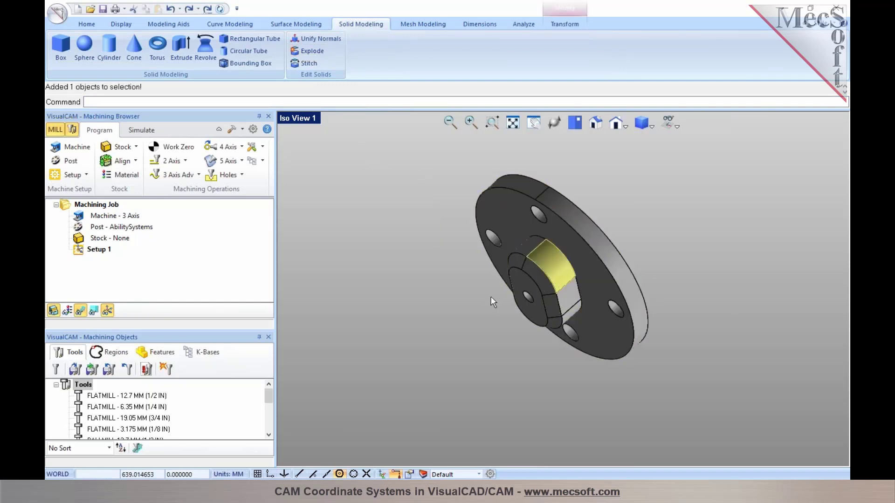
pyautogui.click(490, 297)
pyautogui.scroll(-5, 620, 281)
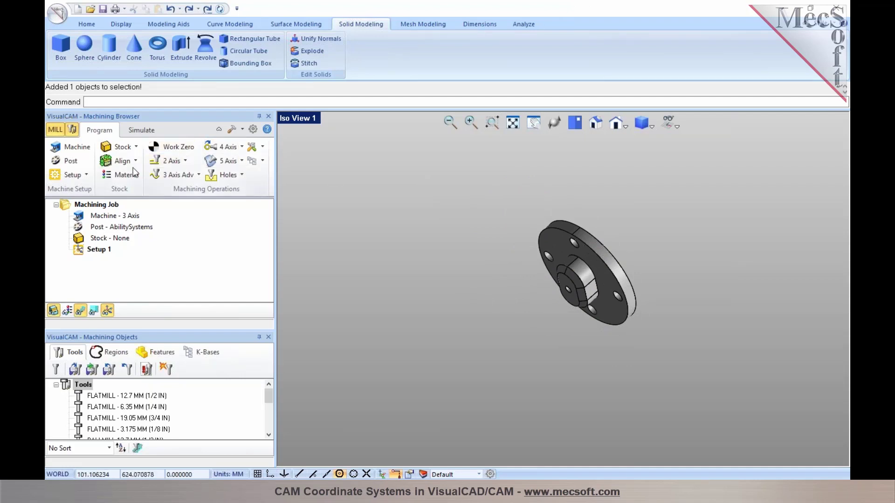
# Step: Reorient the tilted flange by aligning the part to the flat disc face opposite the hub with Orient Part's surface selection
pyautogui.click(86, 175)
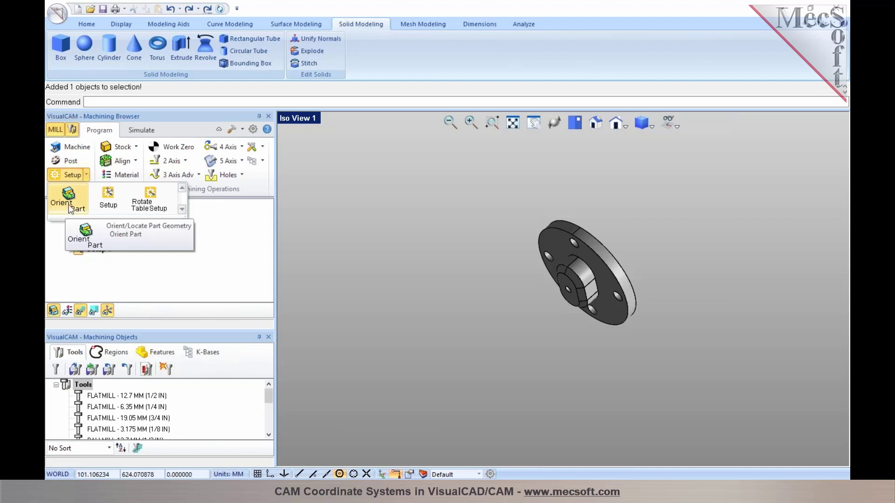
pyautogui.click(69, 207)
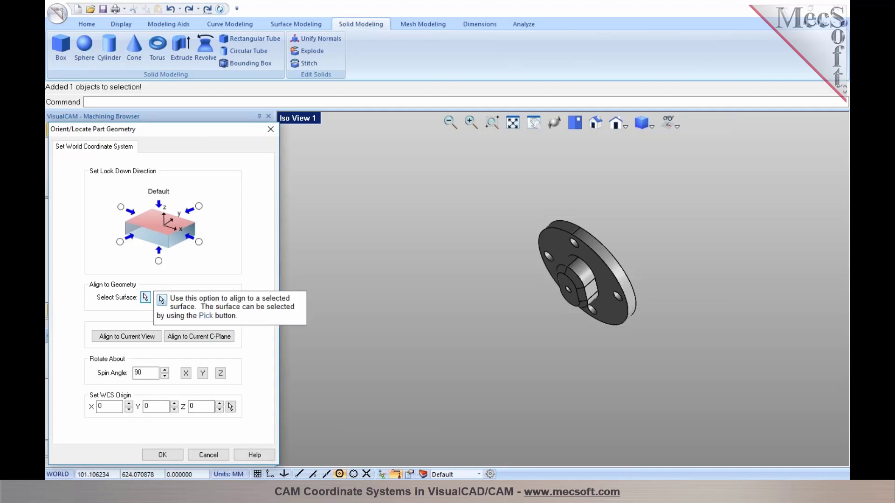
pyautogui.scroll(4, 645, 217)
pyautogui.moveTo(582, 264); pyautogui.dragTo(666, 273, button='middle')
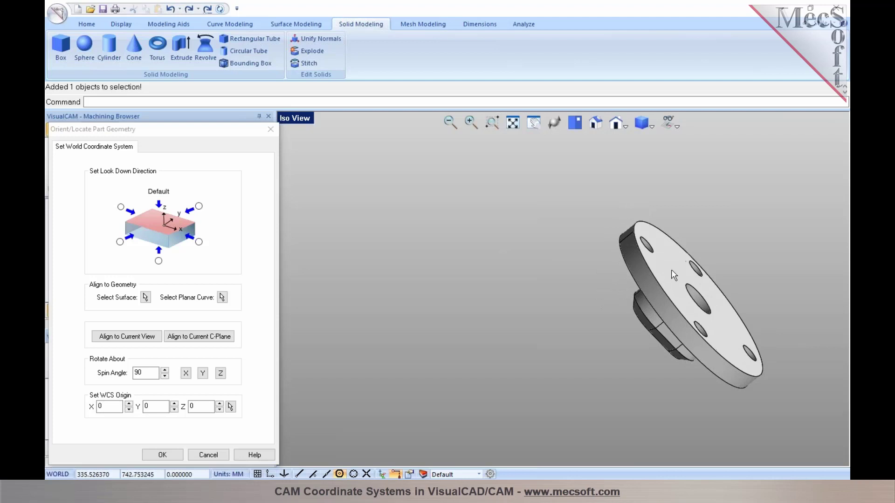
pyautogui.scroll(-3, 682, 248)
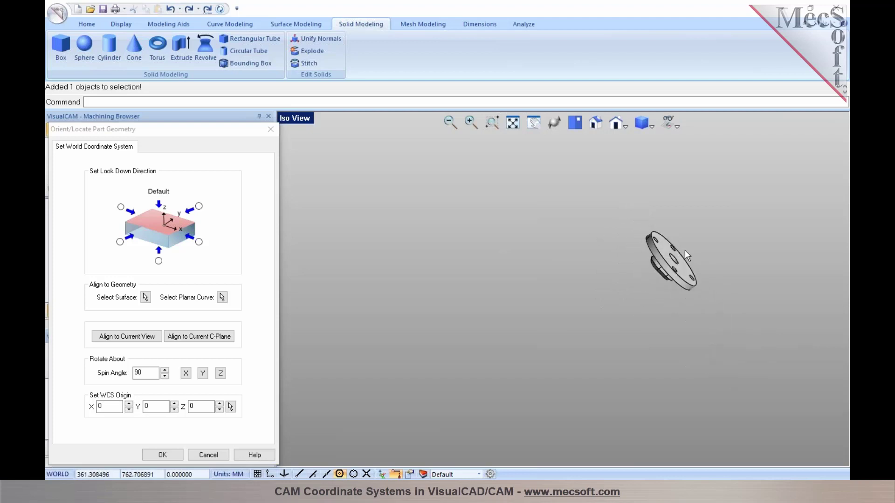
pyautogui.scroll(-1, 674, 253)
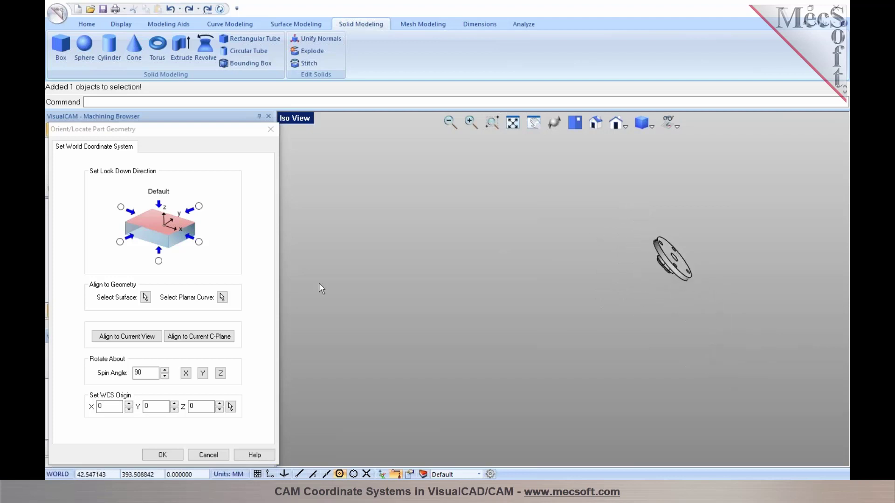
pyautogui.click(145, 298)
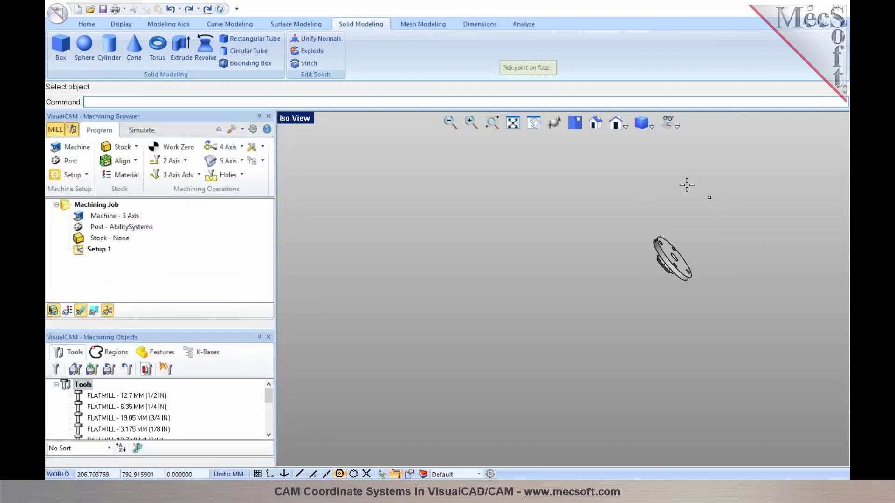
pyautogui.scroll(2, 693, 262)
pyautogui.scroll(-5, 694, 262)
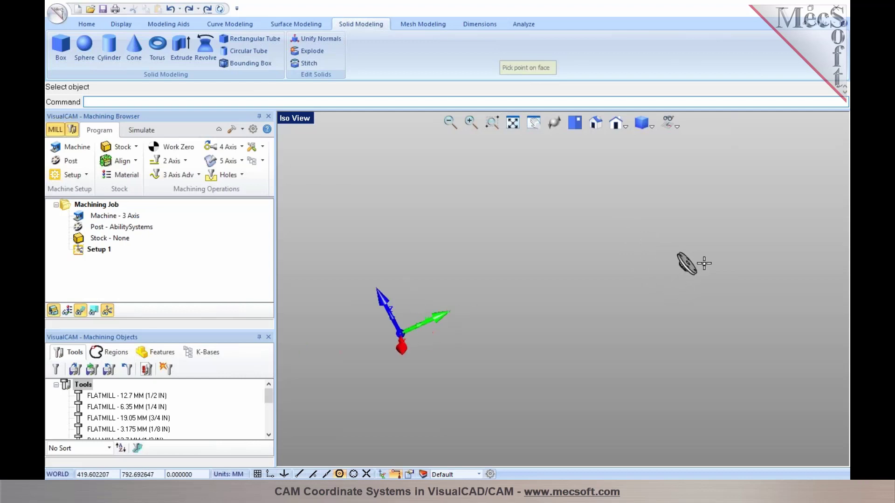
pyautogui.scroll(3, 684, 265)
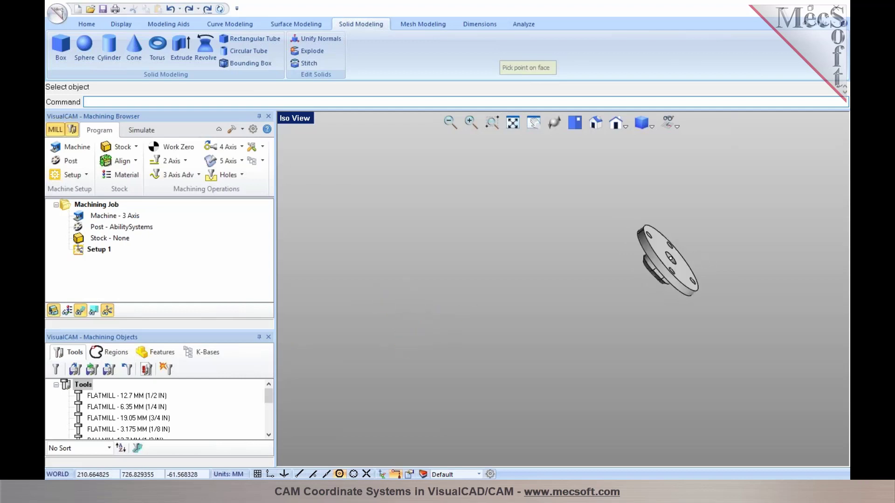
pyautogui.click(679, 266)
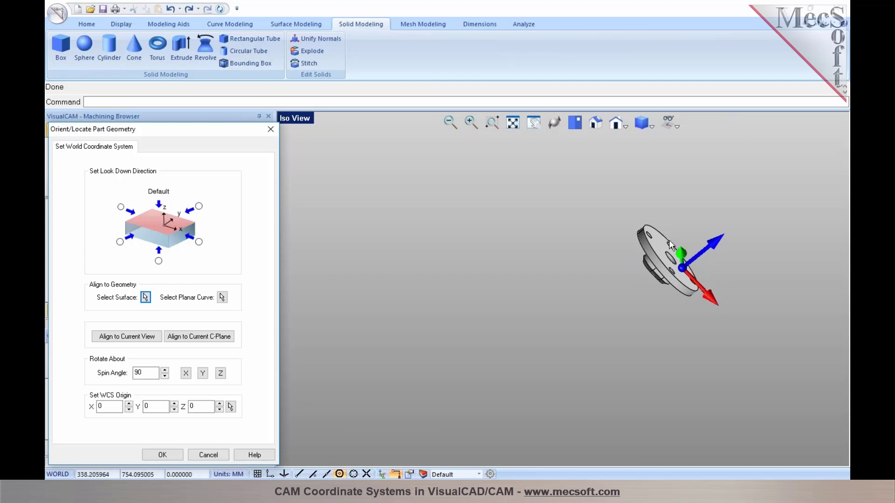
pyautogui.click(159, 456)
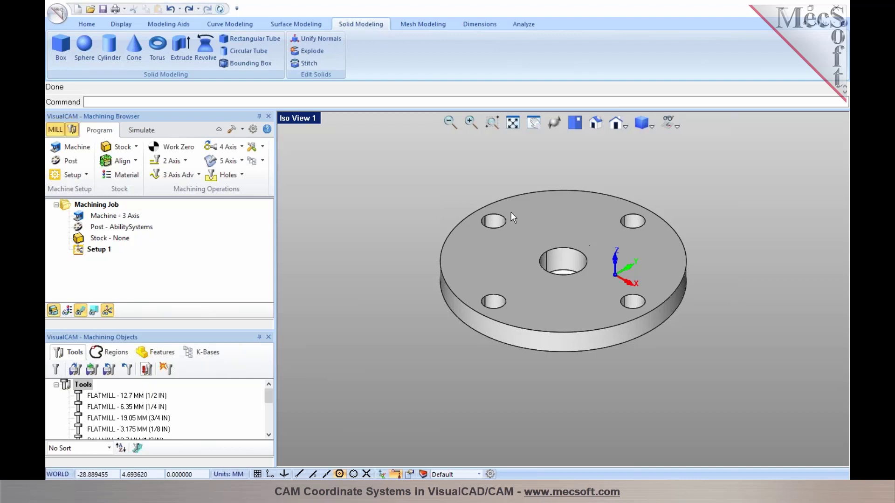
# Step: Create a cylinder stock along the Z axis using the model's bounding cylinder
pyautogui.click(86, 175)
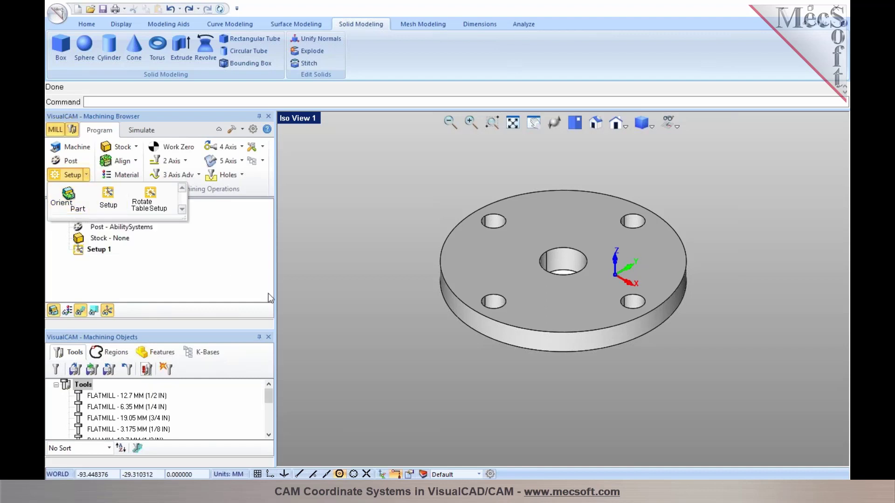
pyautogui.click(387, 245)
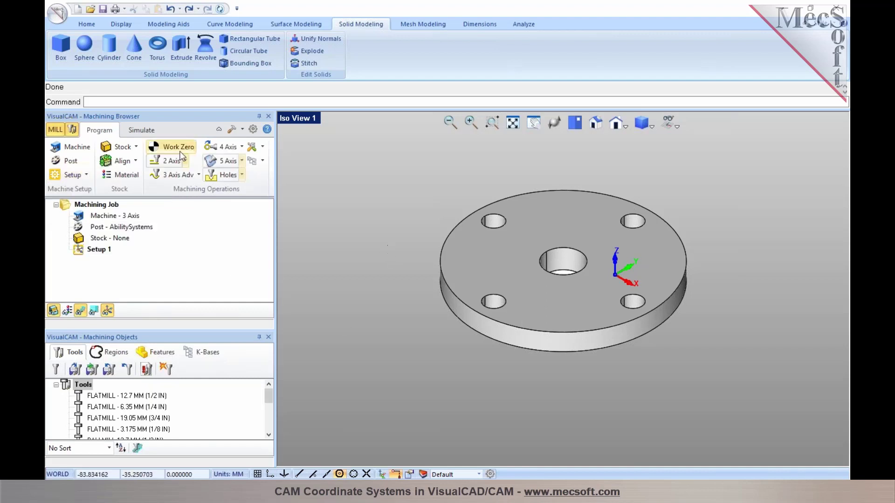
pyautogui.click(136, 146)
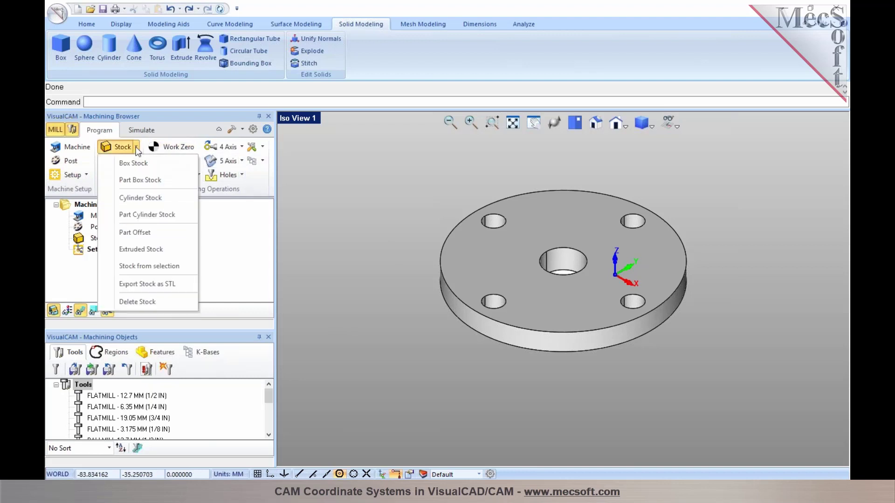
pyautogui.click(137, 197)
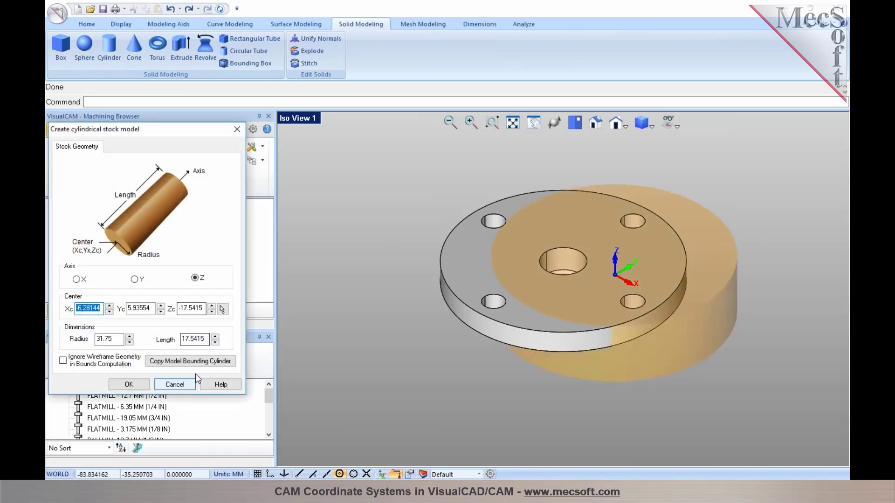
pyautogui.click(195, 362)
pyautogui.click(132, 384)
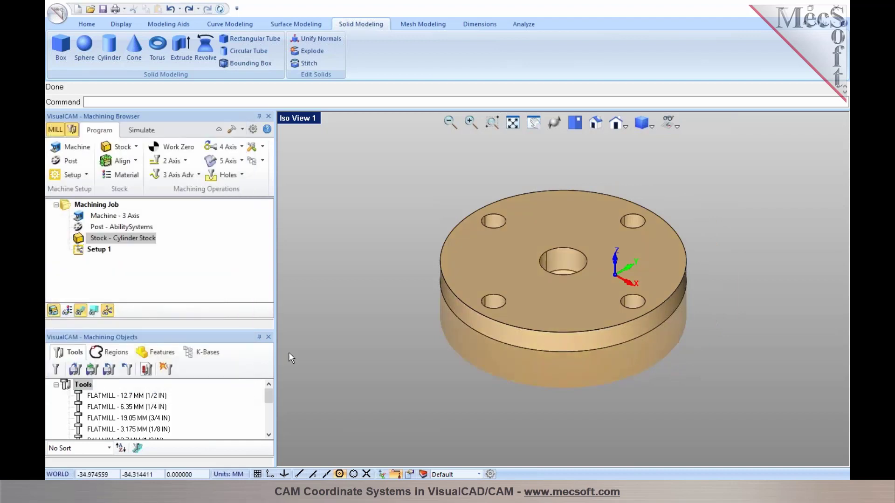
# Step: Start a Work Zero and set it to the stock box, on the highest Z face at the center position
pyautogui.click(125, 160)
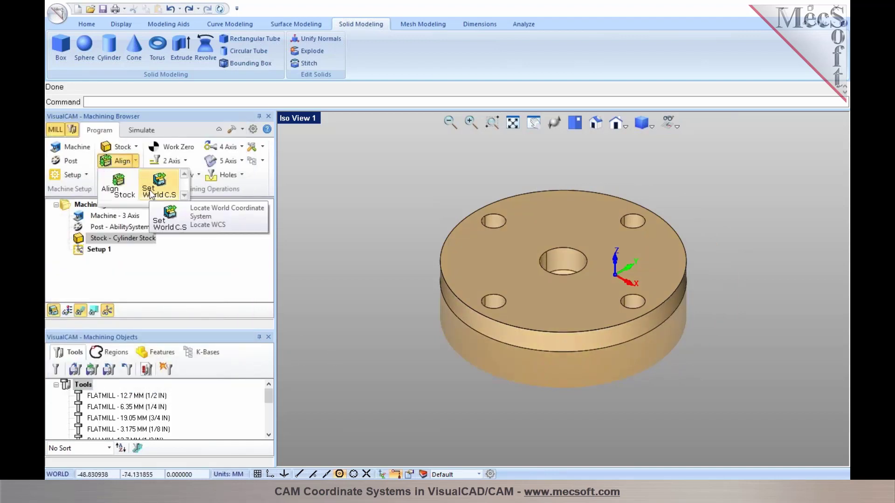
pyautogui.click(325, 263)
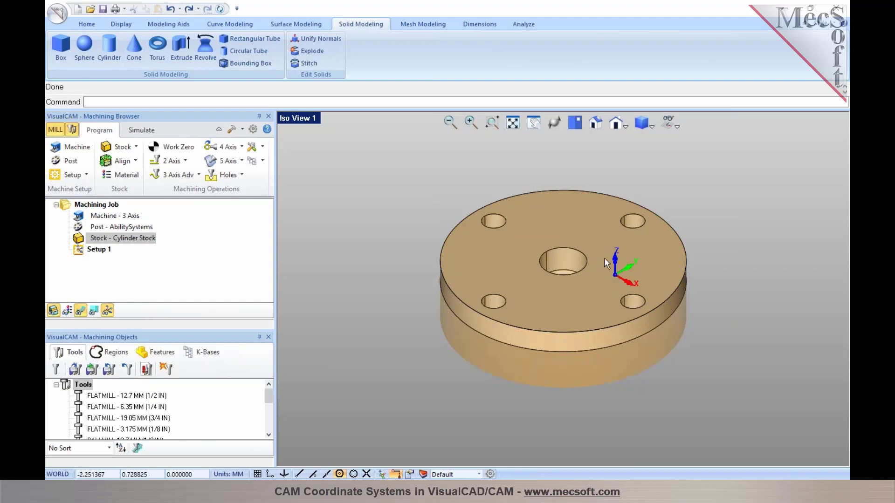
pyautogui.click(175, 148)
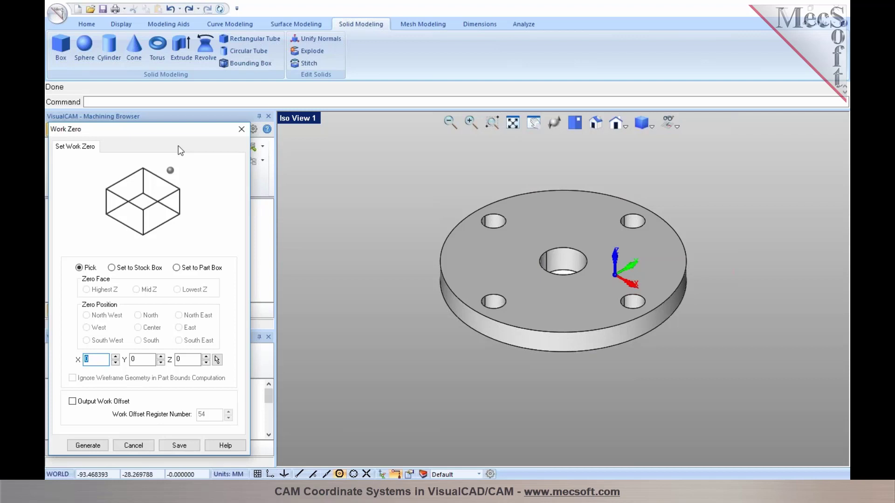
pyautogui.moveTo(125, 140); pyautogui.dragTo(294, 171)
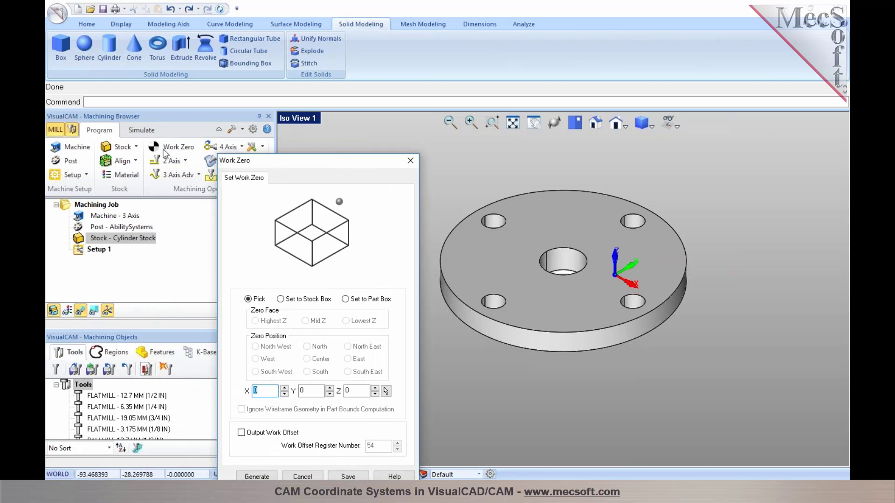
pyautogui.moveTo(265, 161); pyautogui.dragTo(170, 87)
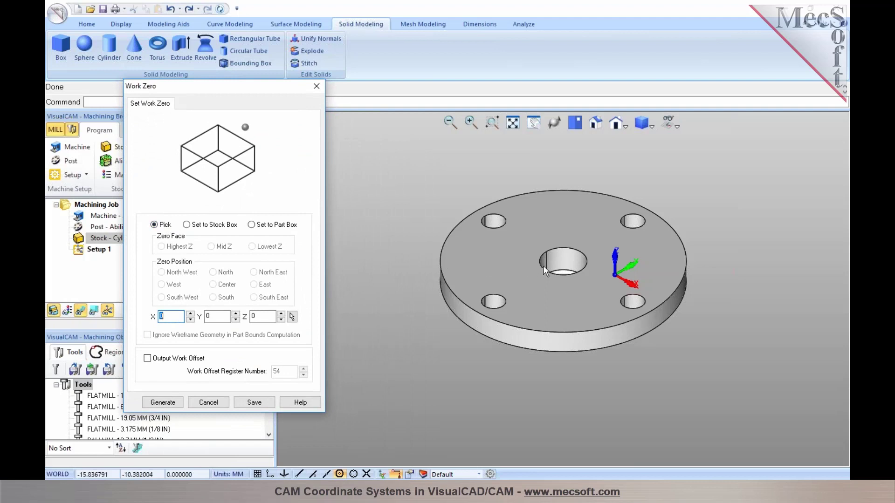
pyautogui.click(186, 225)
pyautogui.click(213, 284)
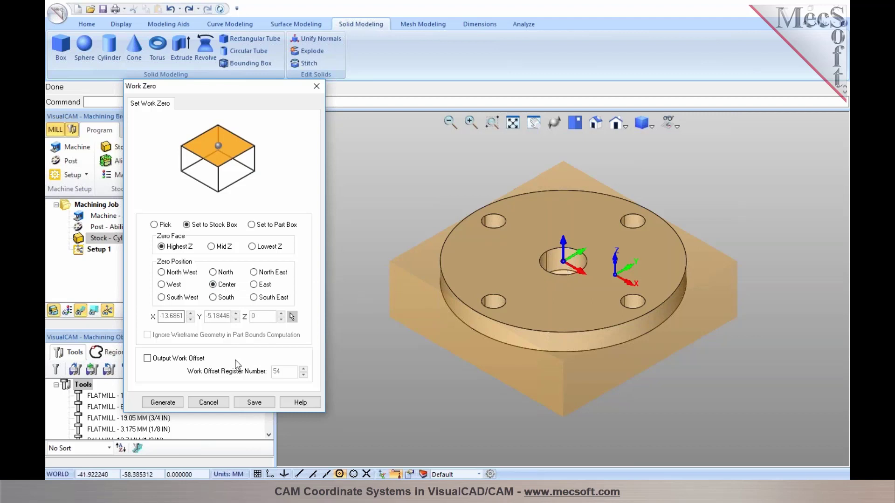
# Step: Enable work offset output with register number 54, generate the Work Zero, and select it under Setup 1 to show its origin
pyautogui.click(158, 360)
pyautogui.moveTo(290, 375)
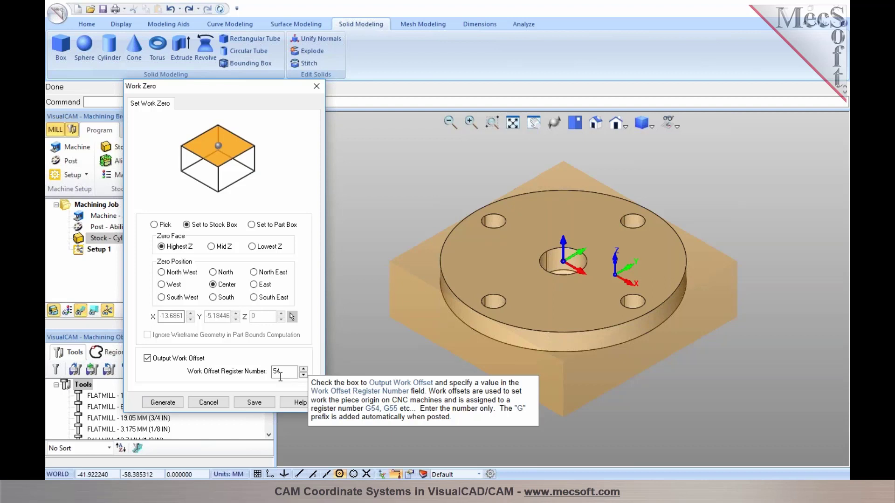
pyautogui.click(162, 402)
pyautogui.click(103, 251)
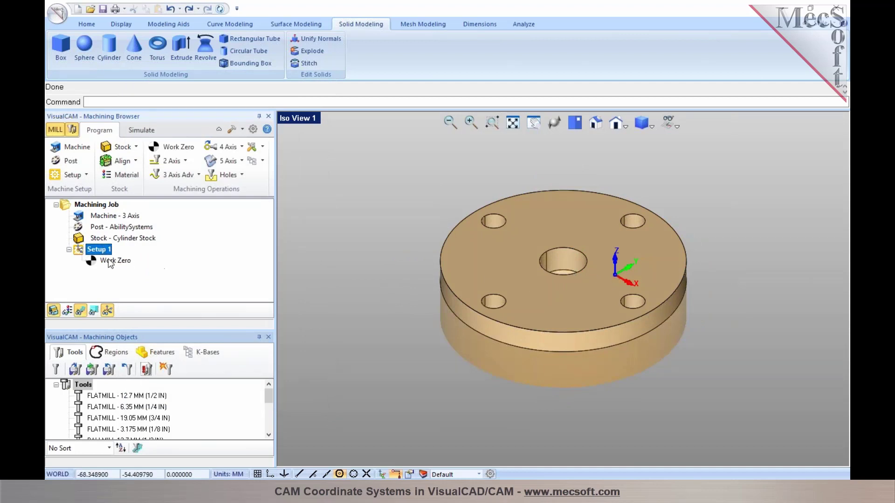
pyautogui.click(129, 262)
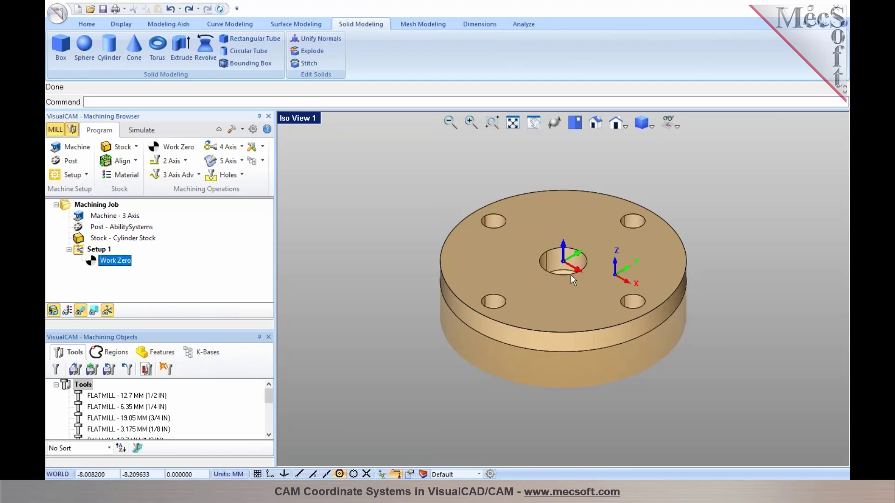
# Step: Start a 2 1/2 Axis Profiling operation and select the flange's upper outer circular edge as the part region
pyautogui.click(185, 164)
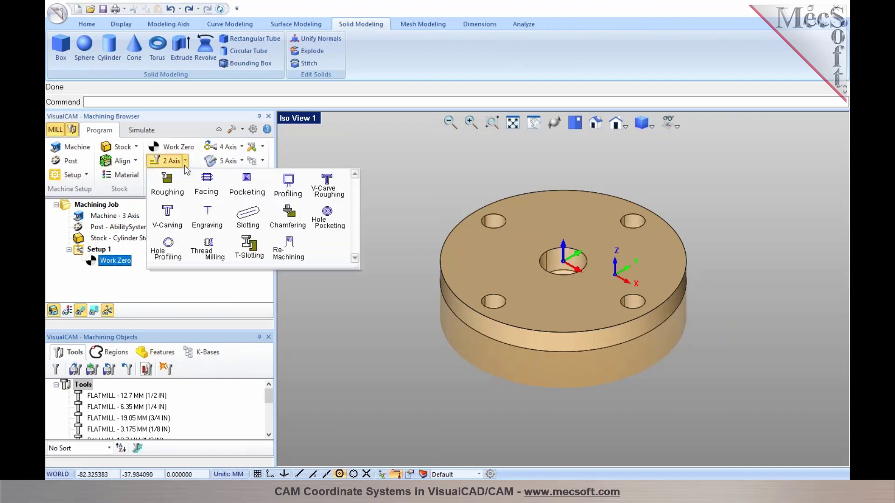
pyautogui.click(281, 191)
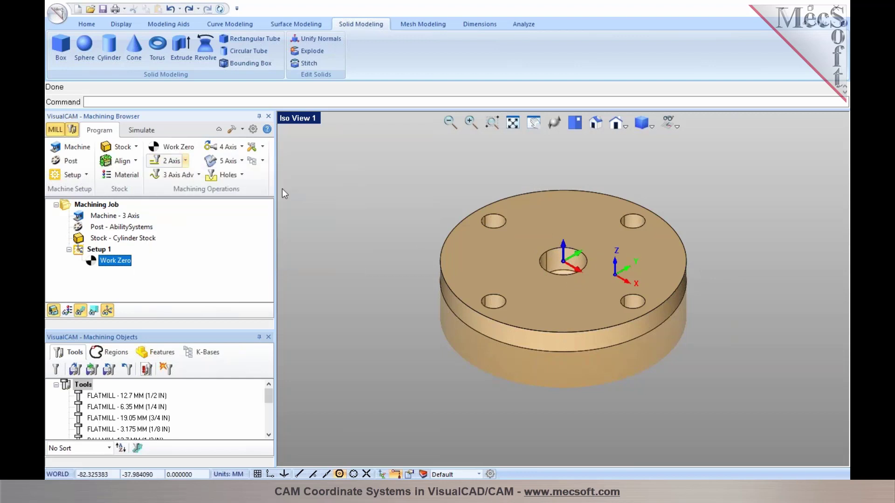
pyautogui.click(123, 248)
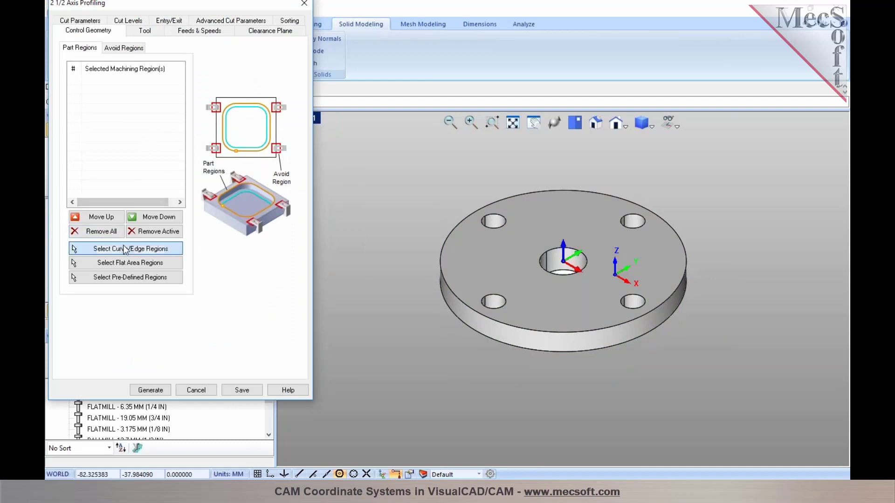
pyautogui.click(465, 303)
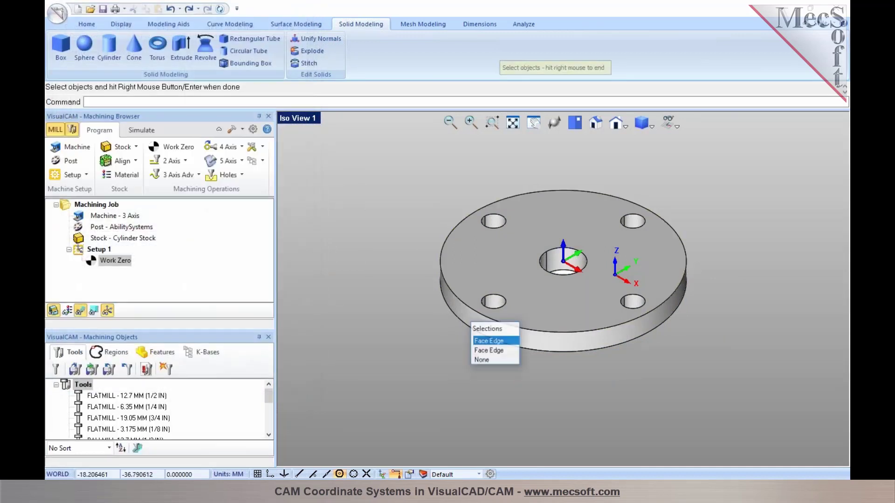
pyautogui.click(483, 341)
pyautogui.rightClick(480, 339)
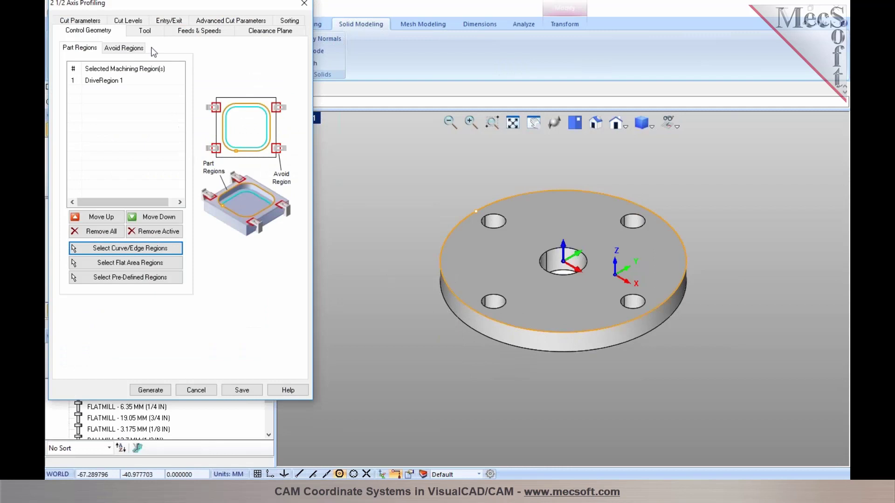
# Step: Check the 6.35 mm flat mill, set the cut start side to be determined using the 3D model, and generate the profiling toolpath
pyautogui.click(148, 32)
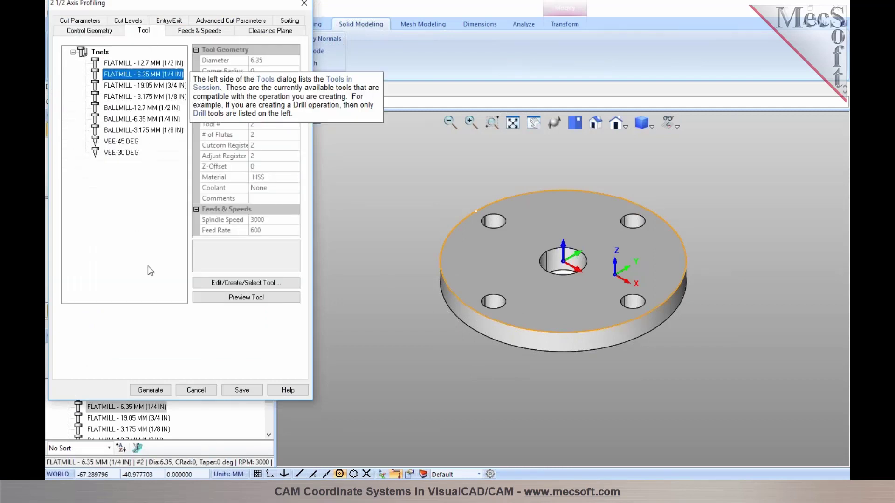
pyautogui.click(79, 21)
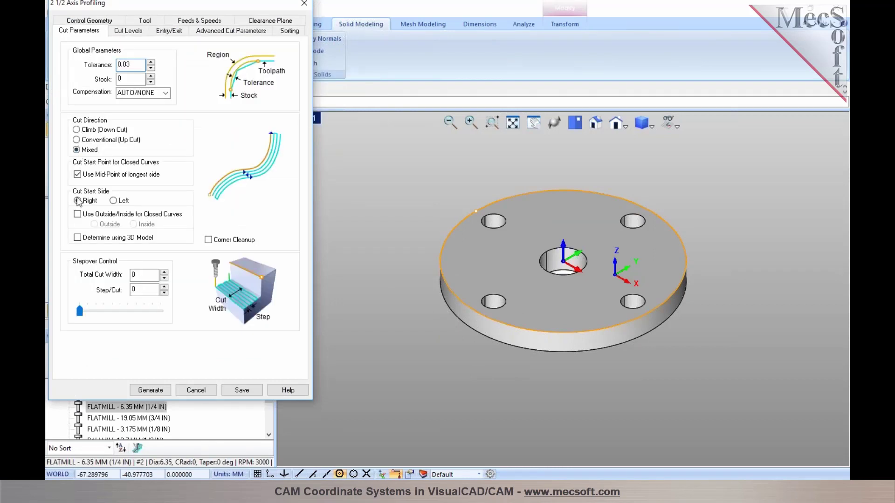
pyautogui.click(77, 238)
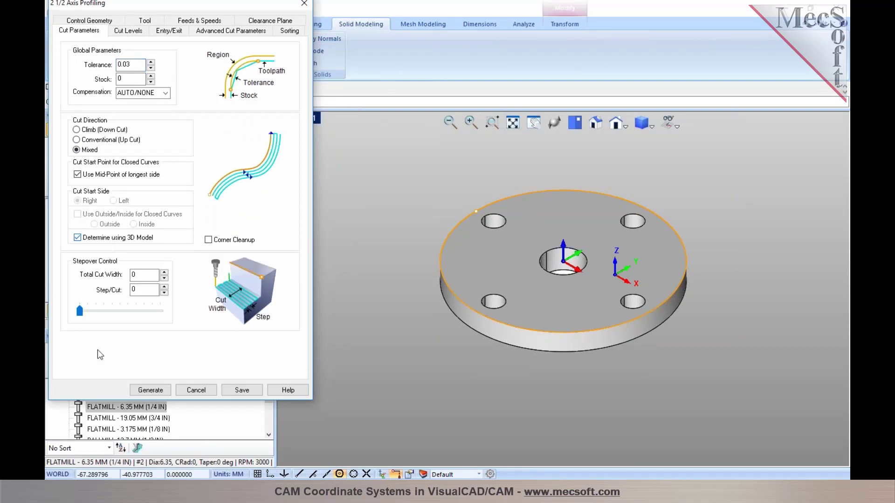
pyautogui.click(148, 390)
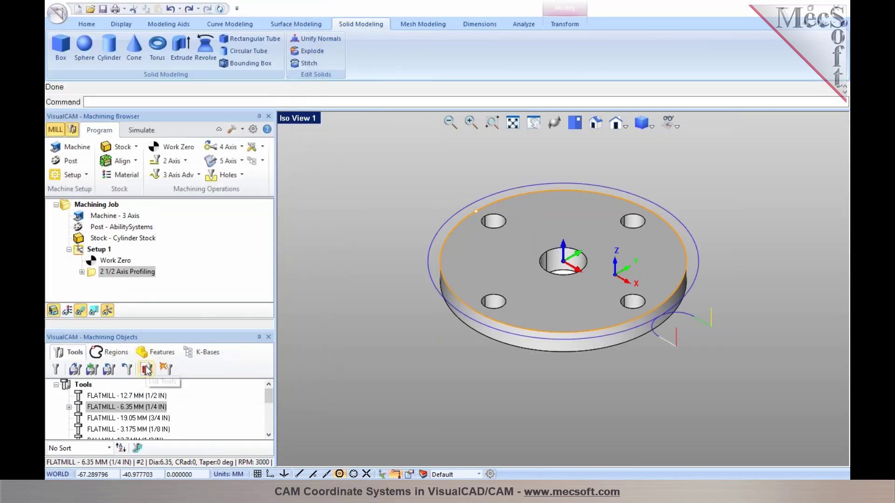
# Step: Post Setup 1 to the desktop as "MILL PartOrient-4_Setup 1.nc" using the AbilitySystems post-processor
pyautogui.rightClick(85, 254)
pyautogui.click(103, 274)
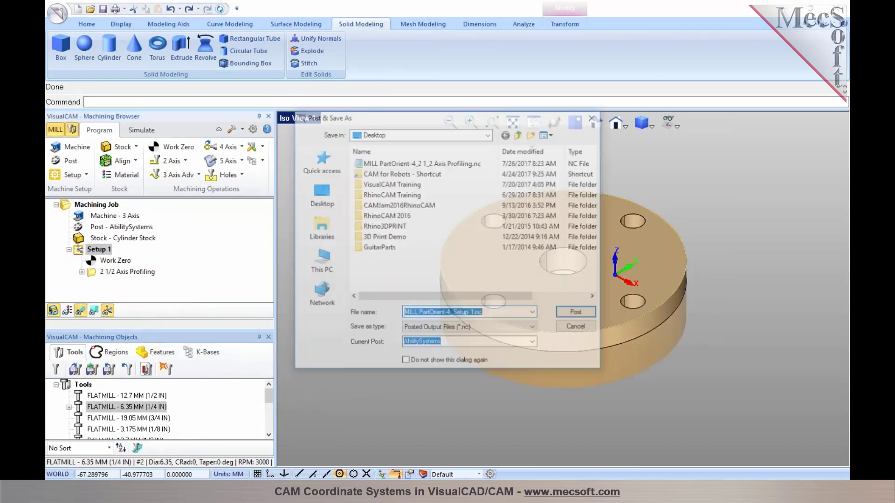
pyautogui.click(575, 311)
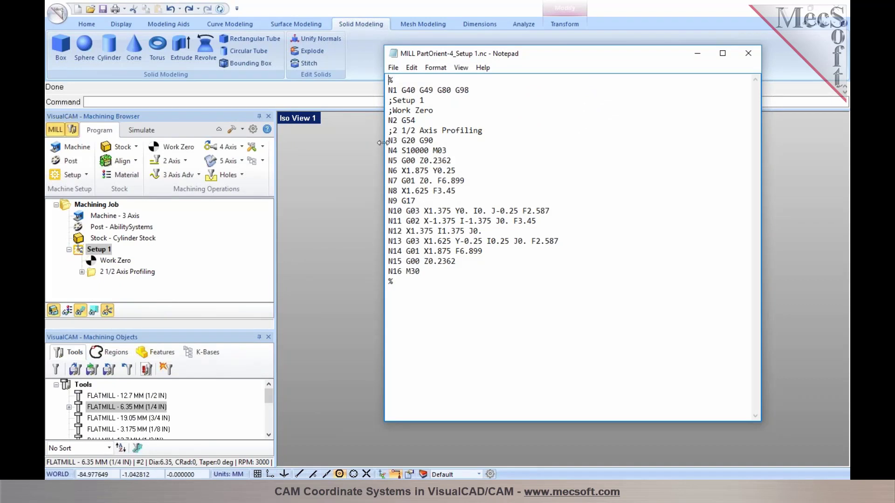
# Step: Narrow the posted G-code window, move it beside the flange, and highlight the X1.875 Y0.25 coordinates on line N6
pyautogui.moveTo(382, 143); pyautogui.dragTo(548, 142)
pyautogui.moveTo(574, 59); pyautogui.dragTo(179, 75)
pyautogui.moveTo(210, 188); pyautogui.dragTo(147, 188)
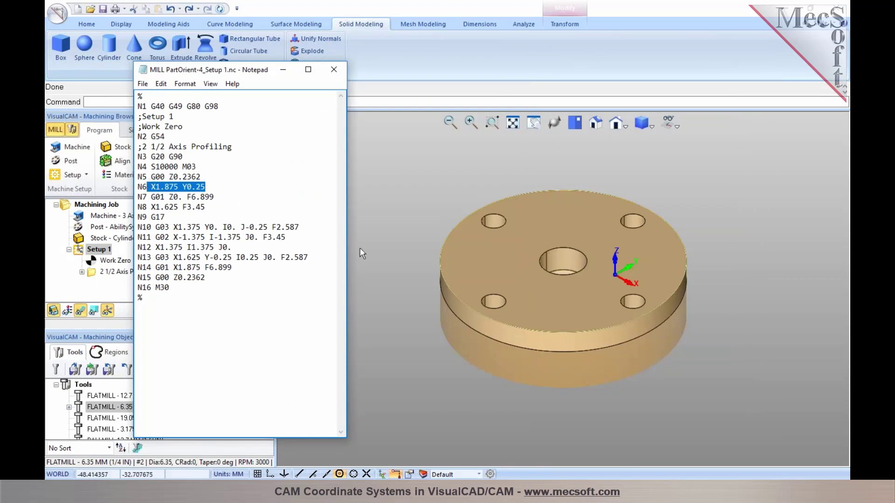
# Step: Display the Work Zero origin and the 2 1/2 Axis Profiling toolpath on the flange, and bring the Setup 1 G-code back alongside
pyautogui.click(111, 262)
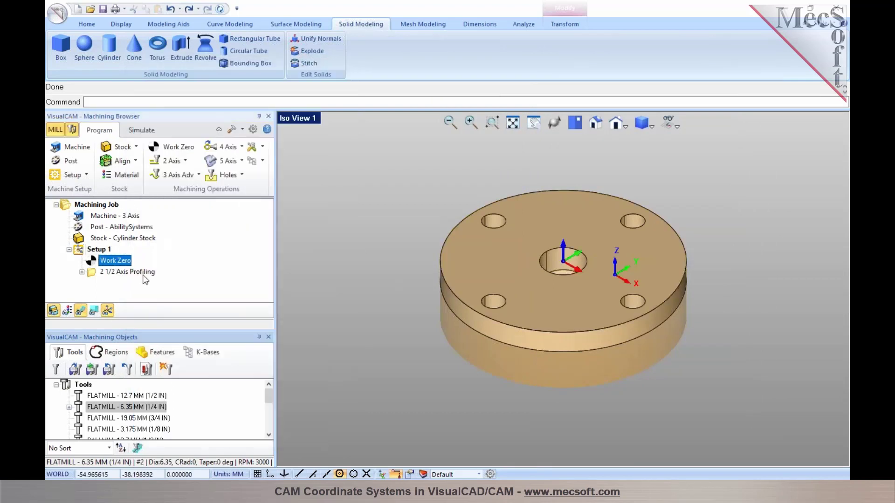
pyautogui.click(125, 272)
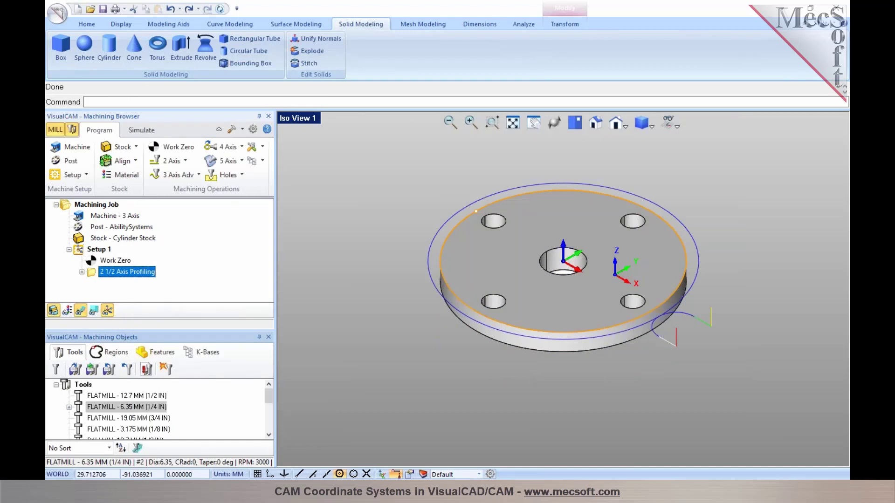
pyautogui.click(638, 459)
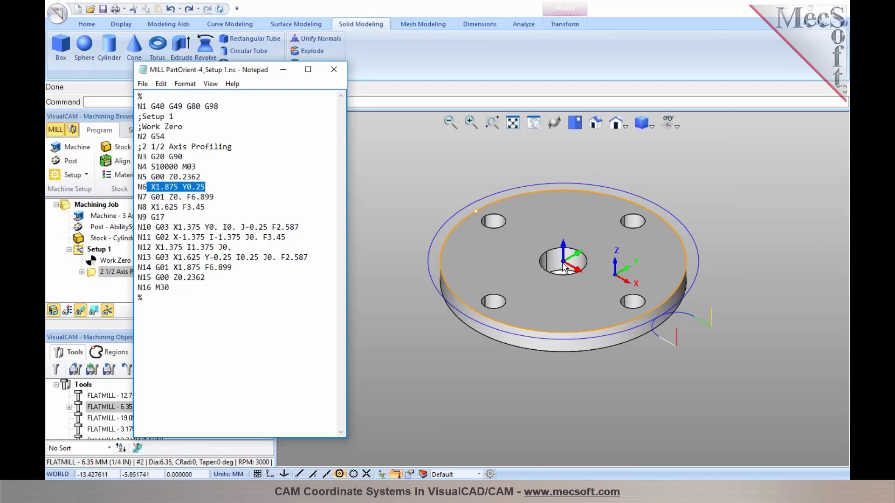
# Step: Compare the Setup 1 code with "MILL PartOrient-4_2 1_2 Axis Profiling.nc" placed beside it, and return to the Setup 1 file, clearing its highlight
pyautogui.click(606, 488)
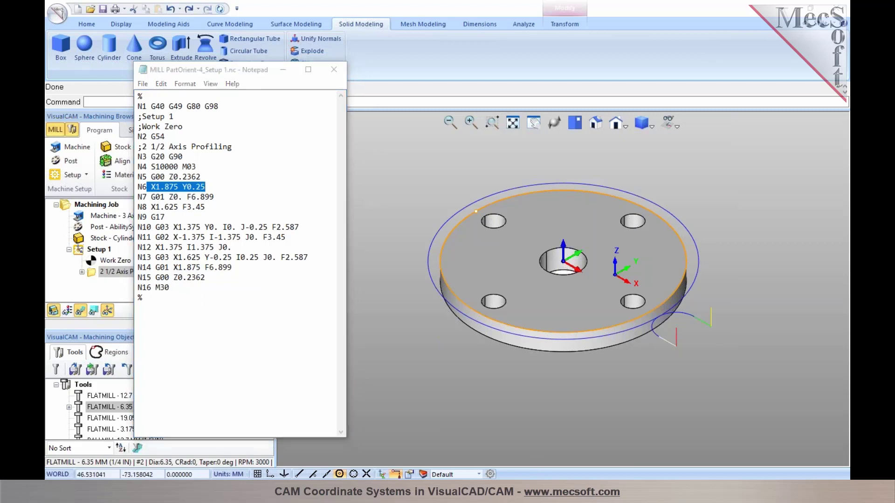
pyautogui.click(645, 441)
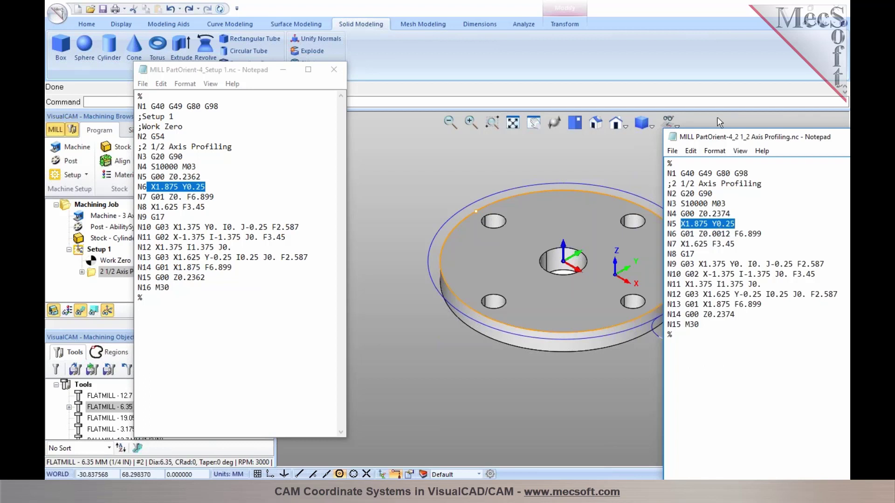
pyautogui.moveTo(720, 141); pyautogui.dragTo(757, 127)
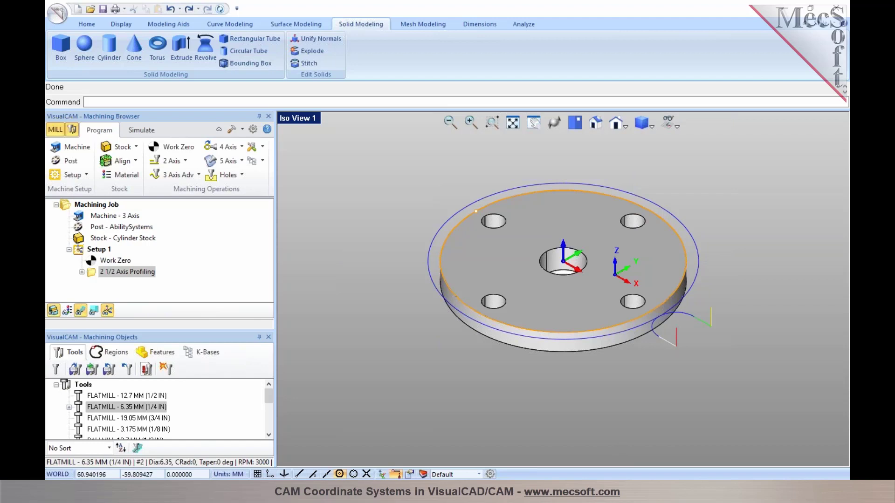
pyautogui.click(643, 454)
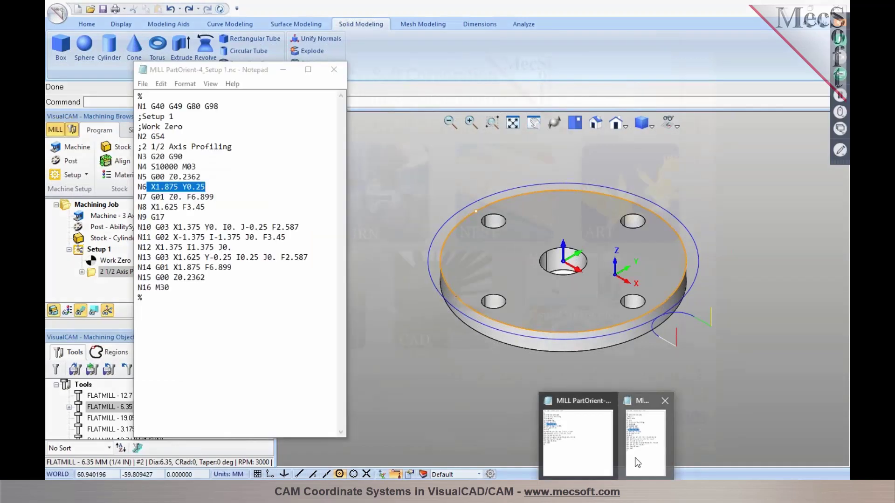
pyautogui.click(201, 186)
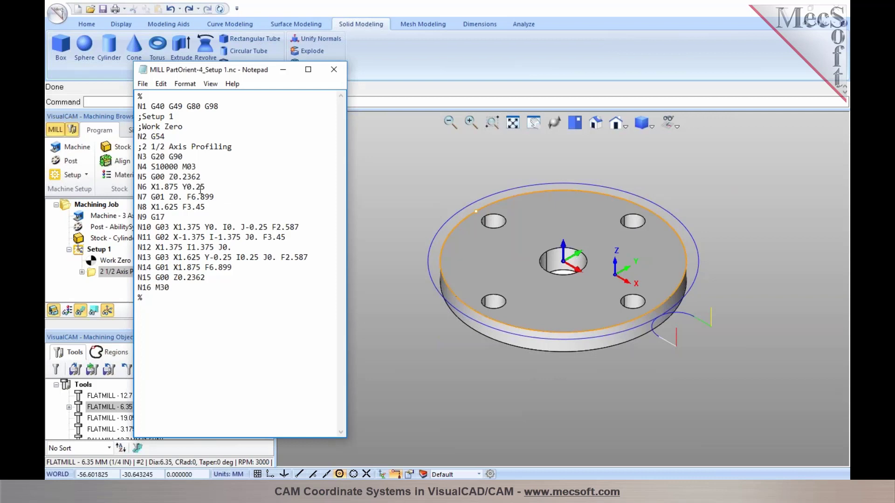